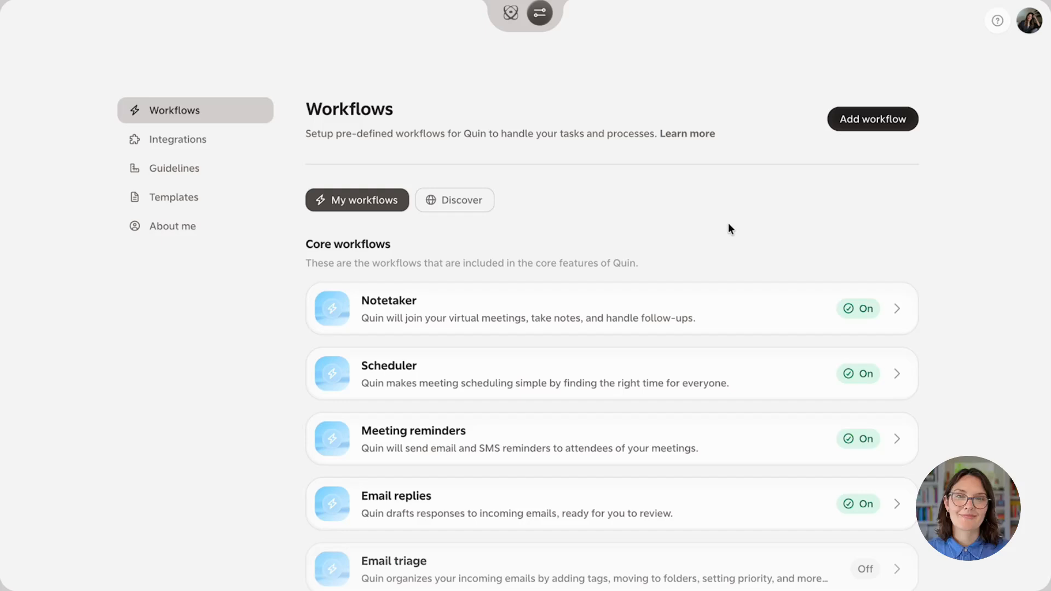
Look through the list of core workflows and own workflows
{"action": "scroll", "coordinate": [729, 226], "scroll_direction": "down", "scroll_amount": 2}
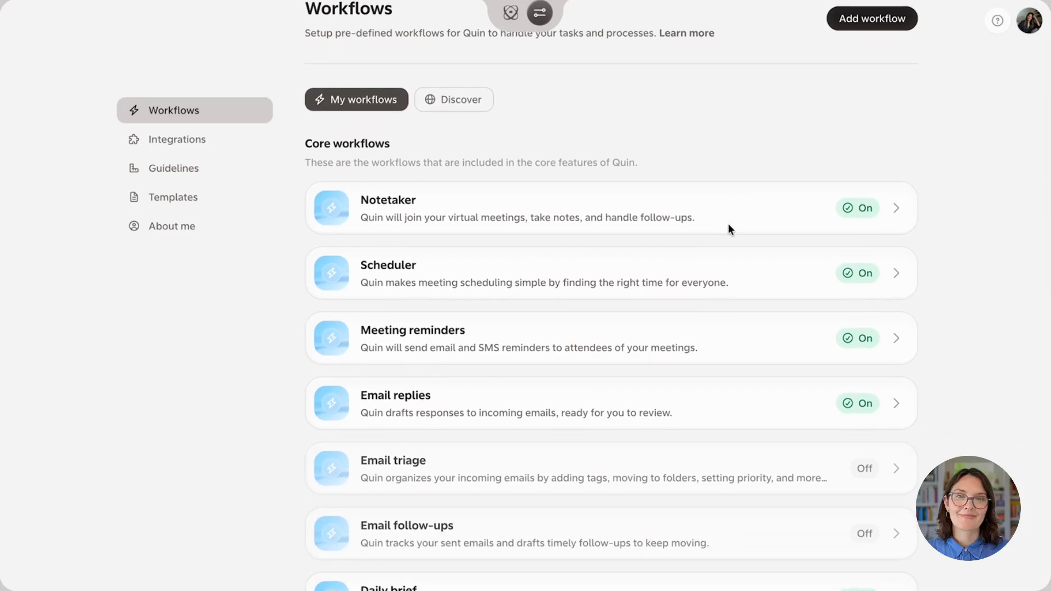
{"action": "scroll", "coordinate": [726, 401], "scroll_direction": "down", "scroll_amount": 4}
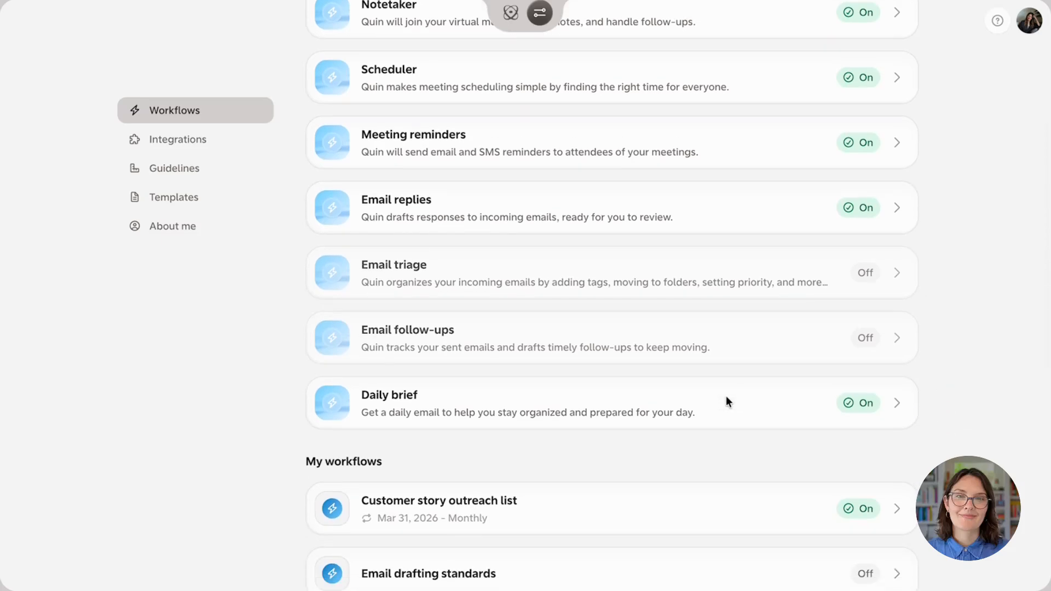
{"action": "scroll", "coordinate": [727, 402], "scroll_direction": "down", "scroll_amount": 1}
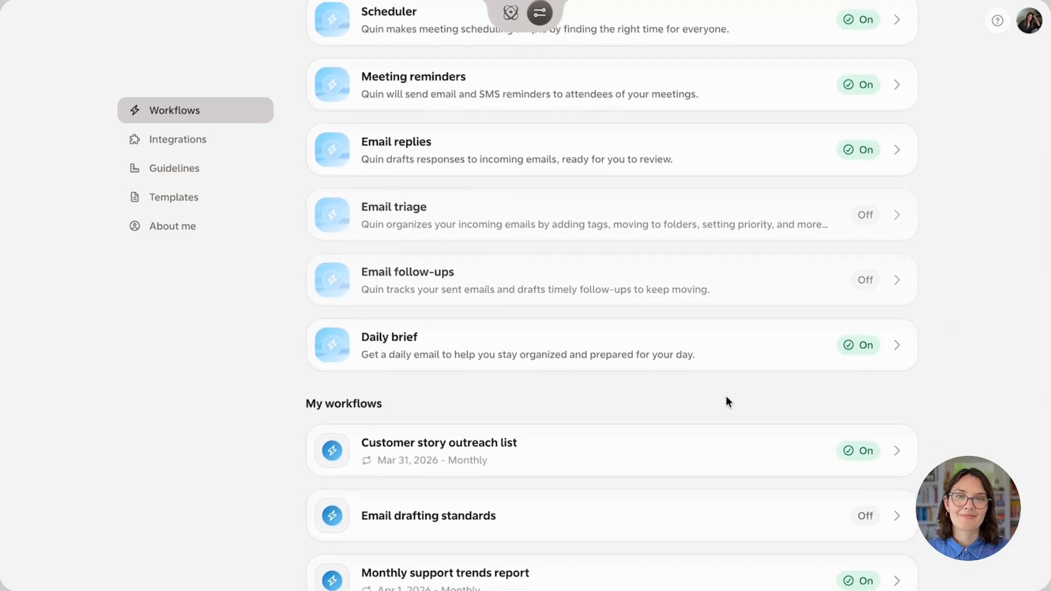
{"action": "scroll", "coordinate": [726, 401], "scroll_direction": "up", "scroll_amount": 3}
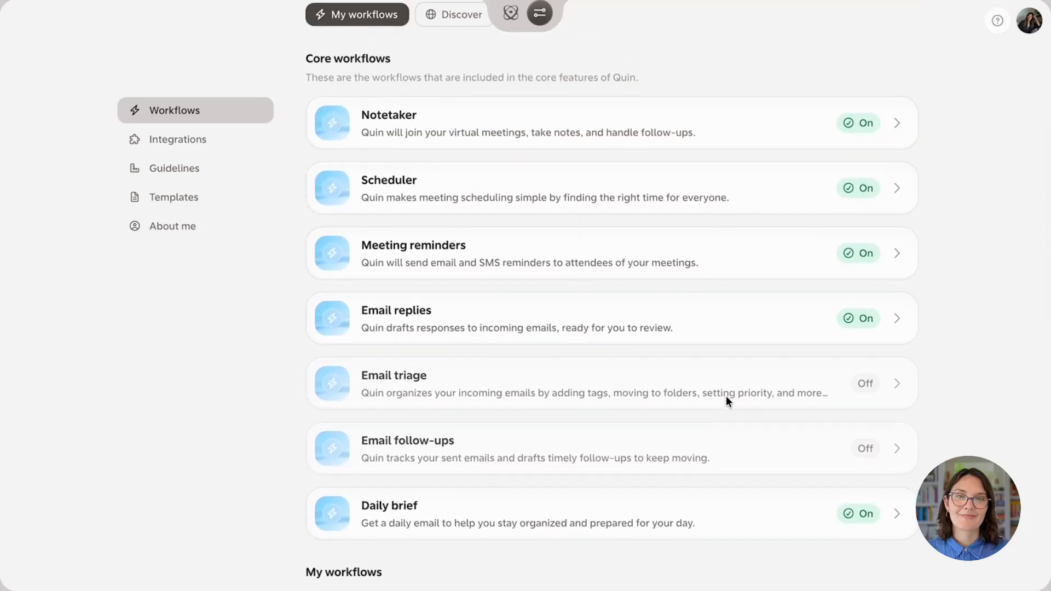
{"action": "scroll", "coordinate": [727, 402], "scroll_direction": "up", "scroll_amount": 2}
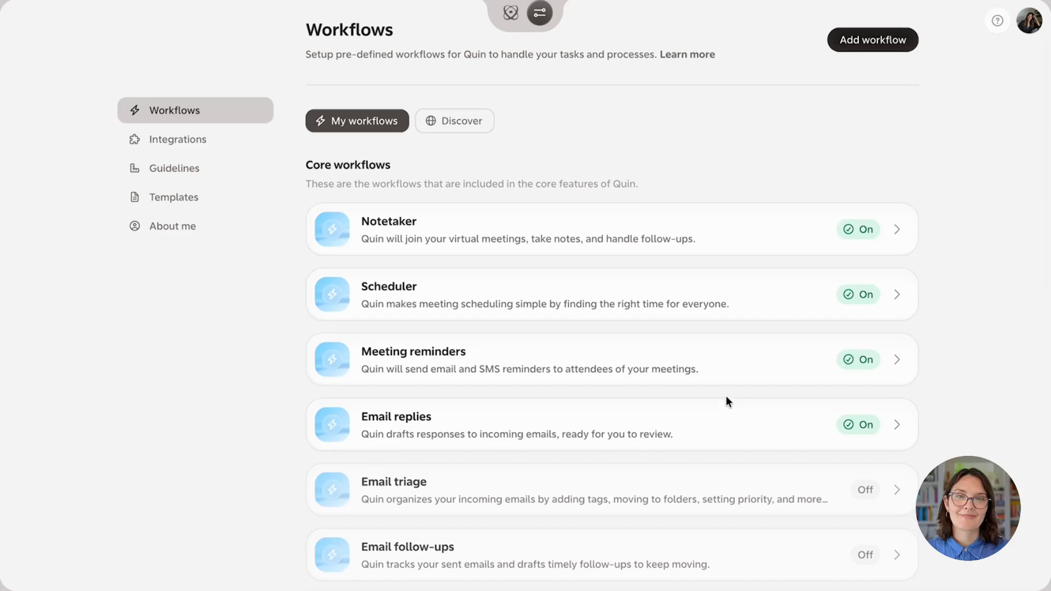
{"action": "scroll", "coordinate": [727, 399], "scroll_direction": "up", "scroll_amount": 1}
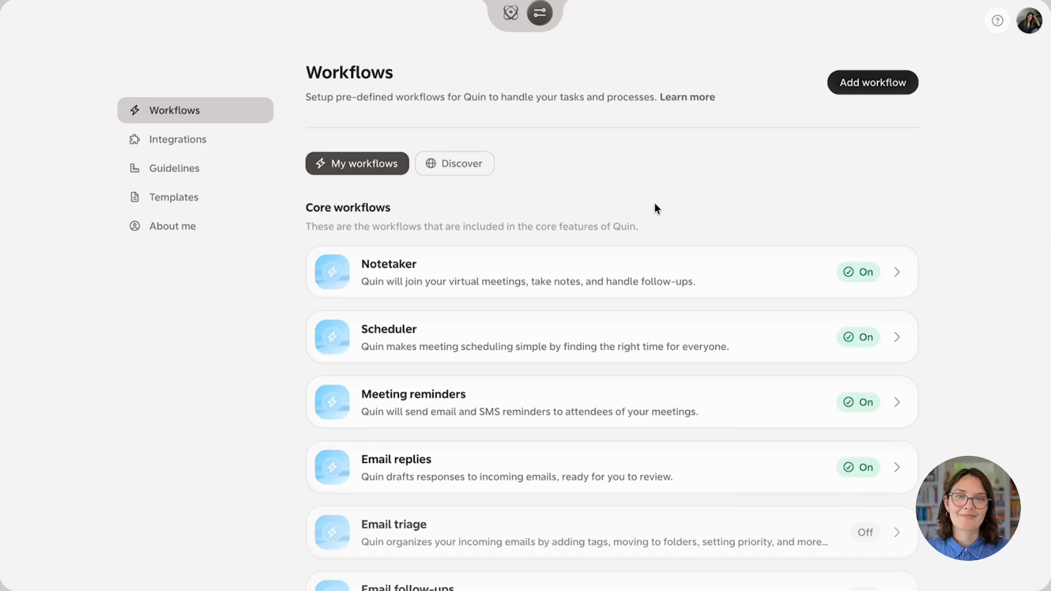
Open a blank new workflow and look over its title, automation, schedule, frequency and instructions settings
{"action": "left_click", "coordinate": [873, 81]}
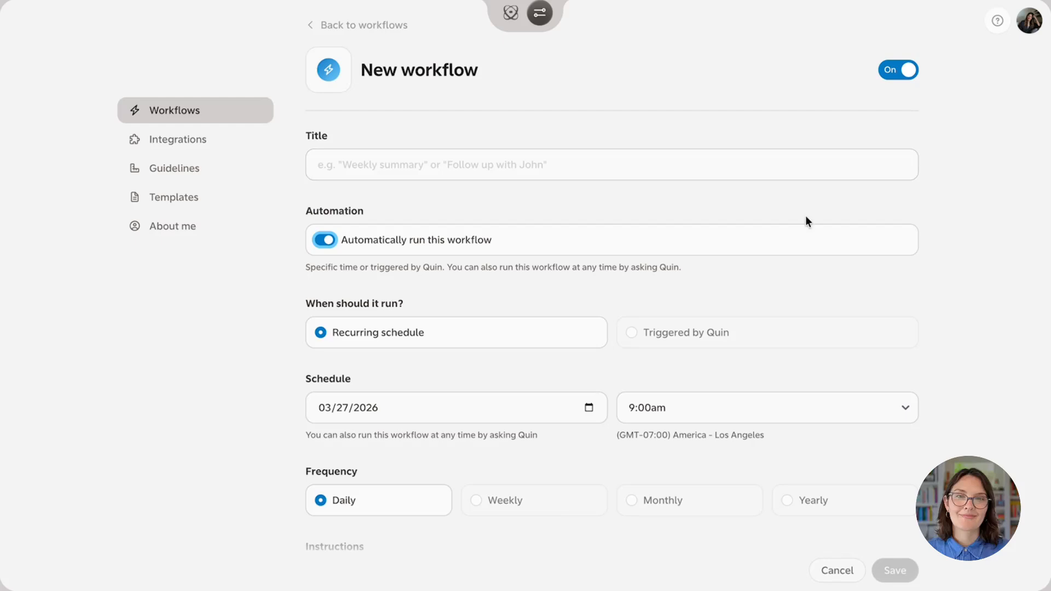
{"action": "scroll", "coordinate": [753, 344], "scroll_direction": "down", "scroll_amount": 2}
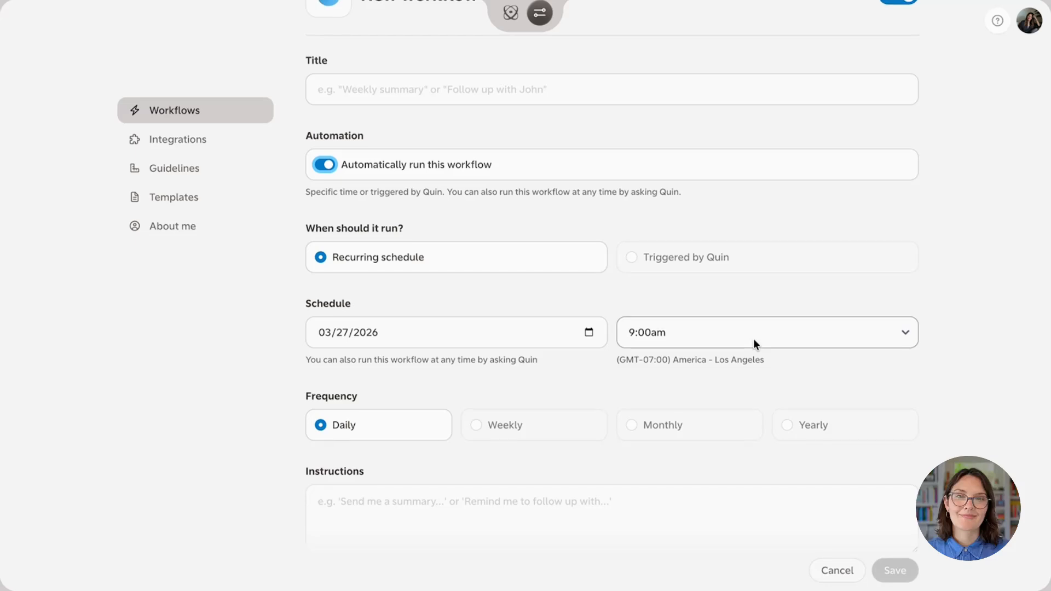
{"action": "scroll", "coordinate": [753, 338], "scroll_direction": "up", "scroll_amount": 3}
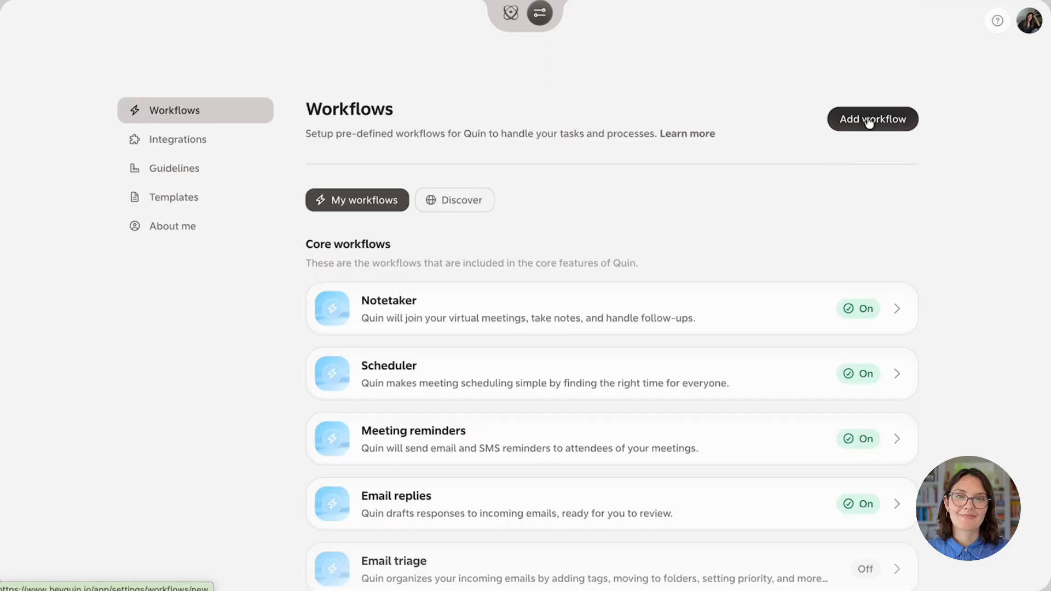
Add a new workflow and describe its goal in the workflow generator as "Send me a weekly recap of all my customer meetings on"
{"action": "left_click", "coordinate": [870, 119]}
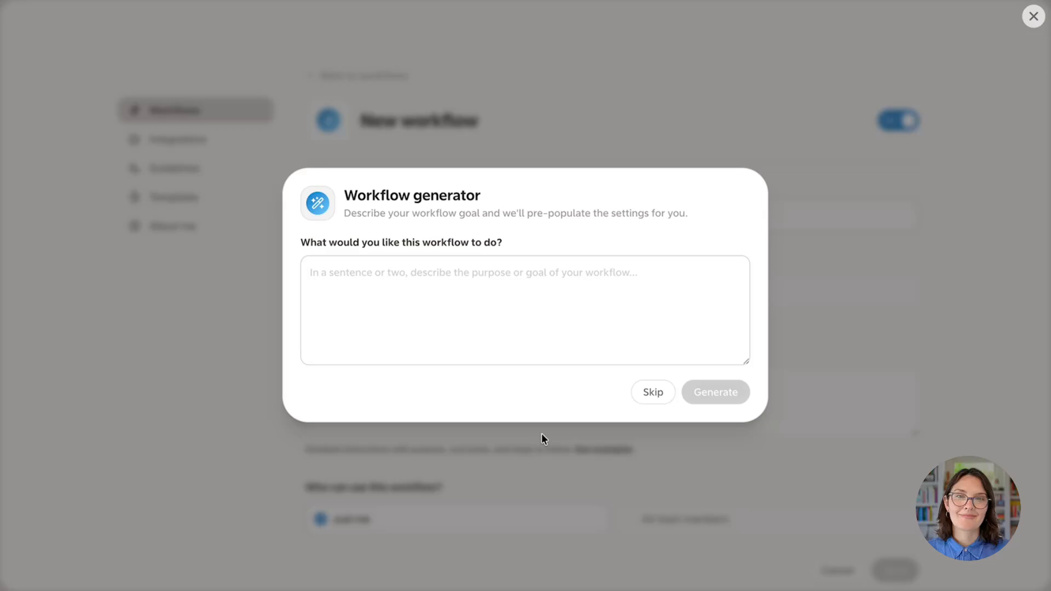
{"action": "left_click", "coordinate": [517, 291]}
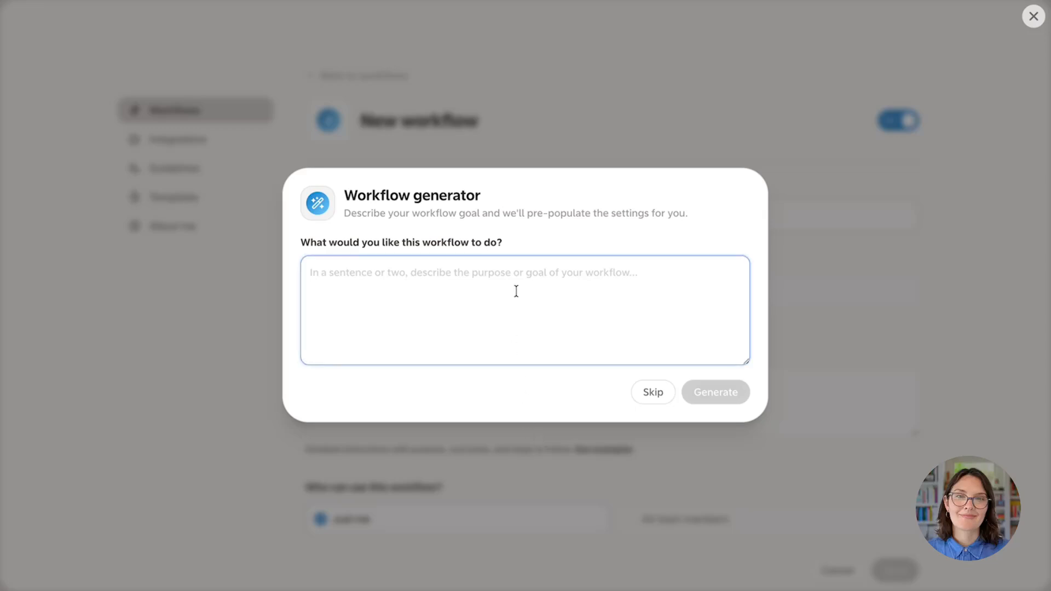
{"action": "type", "text": "Send me a"}
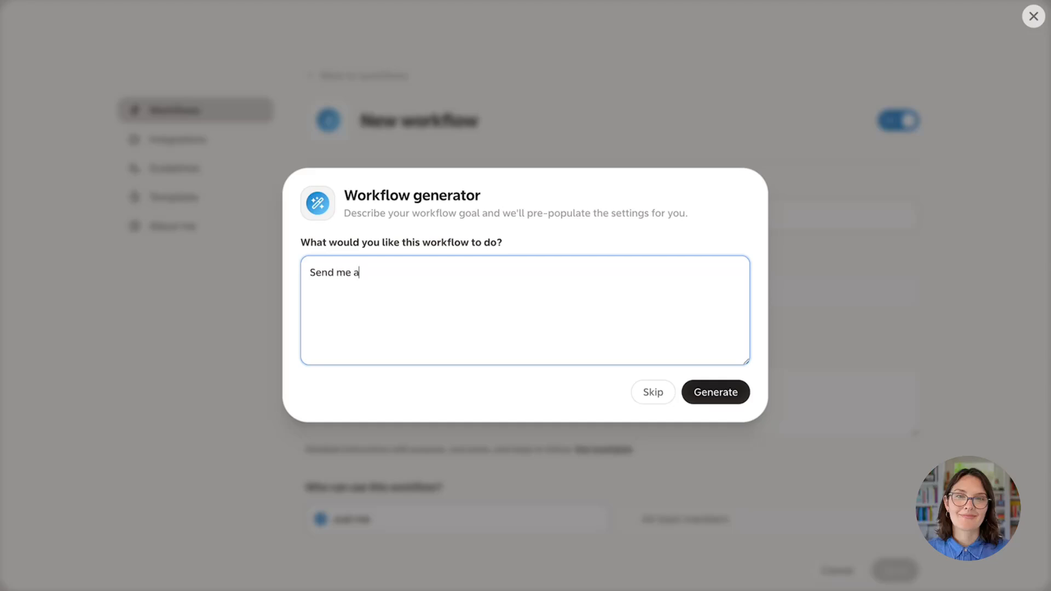
{"action": "type", "text": " weekly recap of all my "}
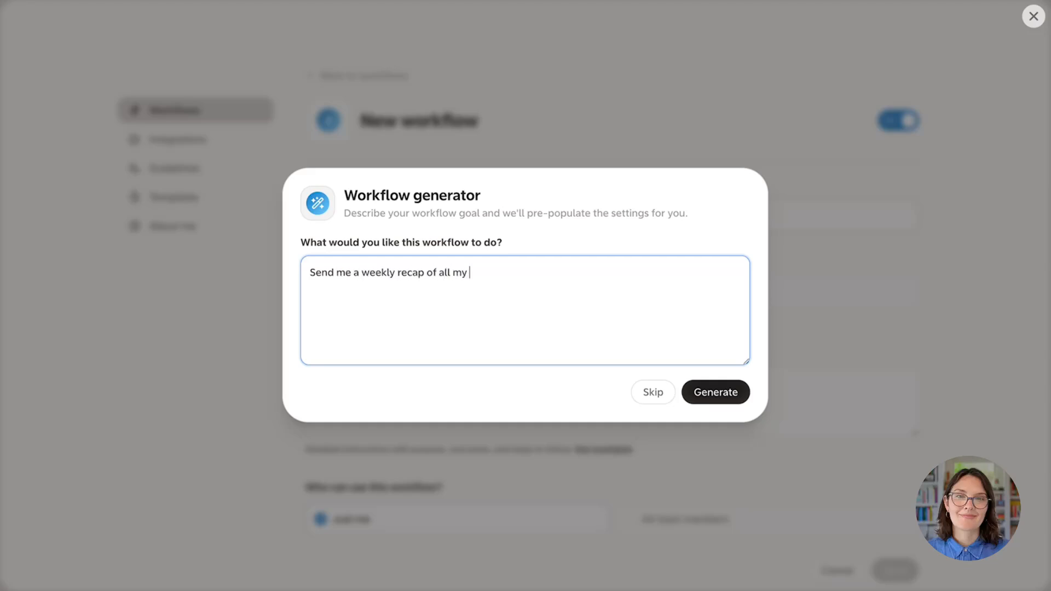
{"action": "type", "text": "customer meetings on"}
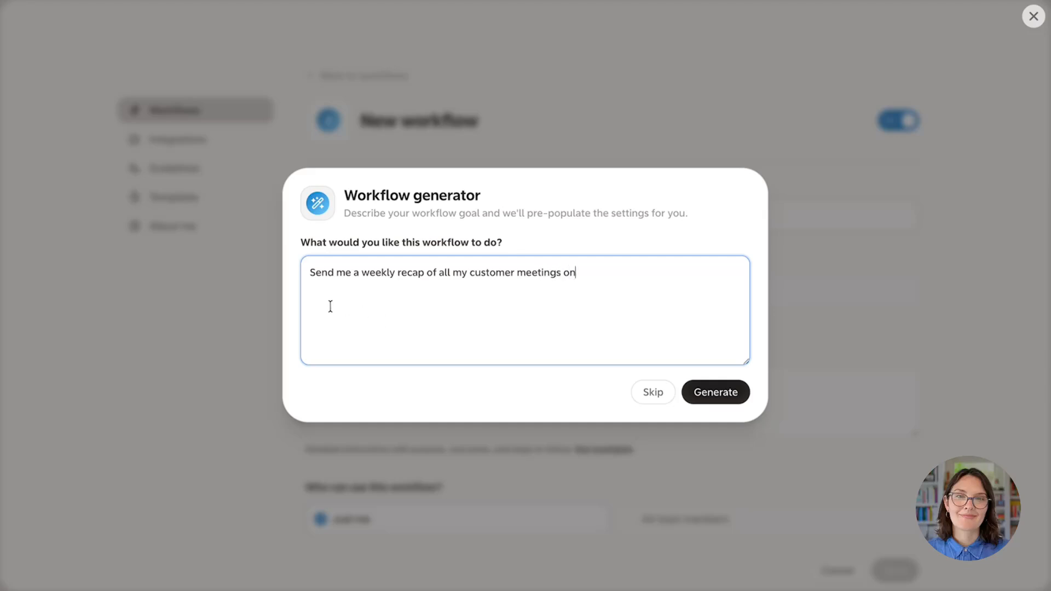
Reword the description to "Send me a weekly recap on Fridays of all my customer meetings from that week." and generate the workflow
{"action": "left_click", "coordinate": [427, 272]}
{"action": "type", "text": "on Fridays"}
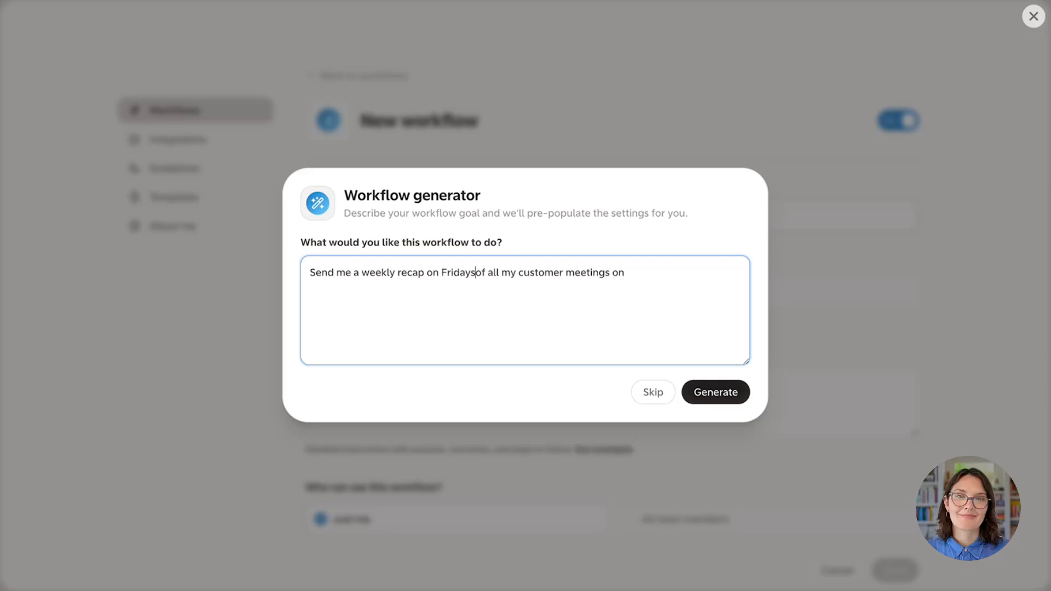
{"action": "left_click_drag", "start_coordinate": [628, 272], "coordinate": [614, 273]}
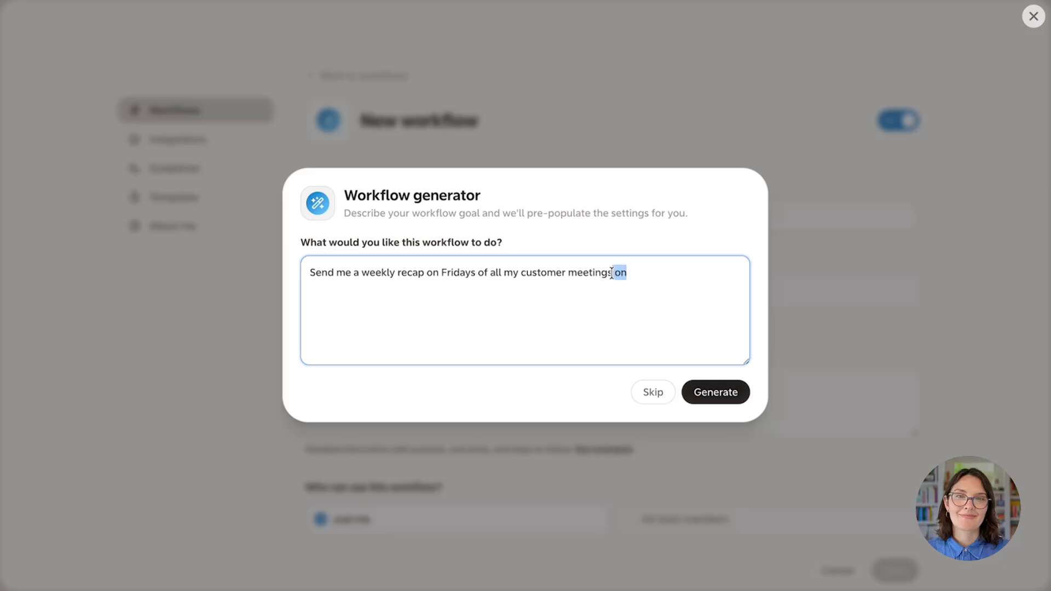
{"action": "type", "text": "from that week."}
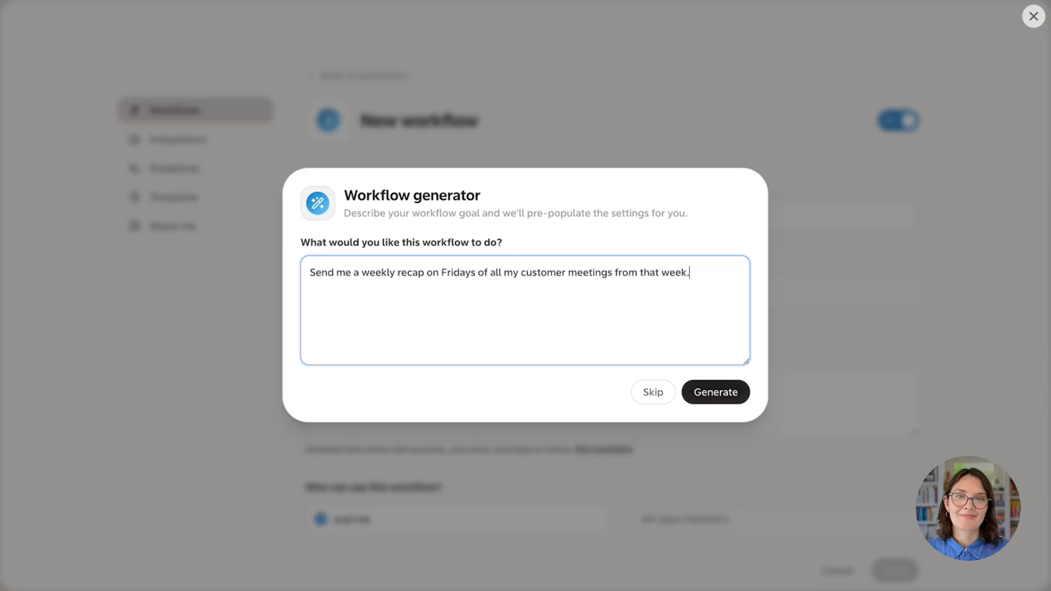
{"action": "left_click", "coordinate": [716, 395]}
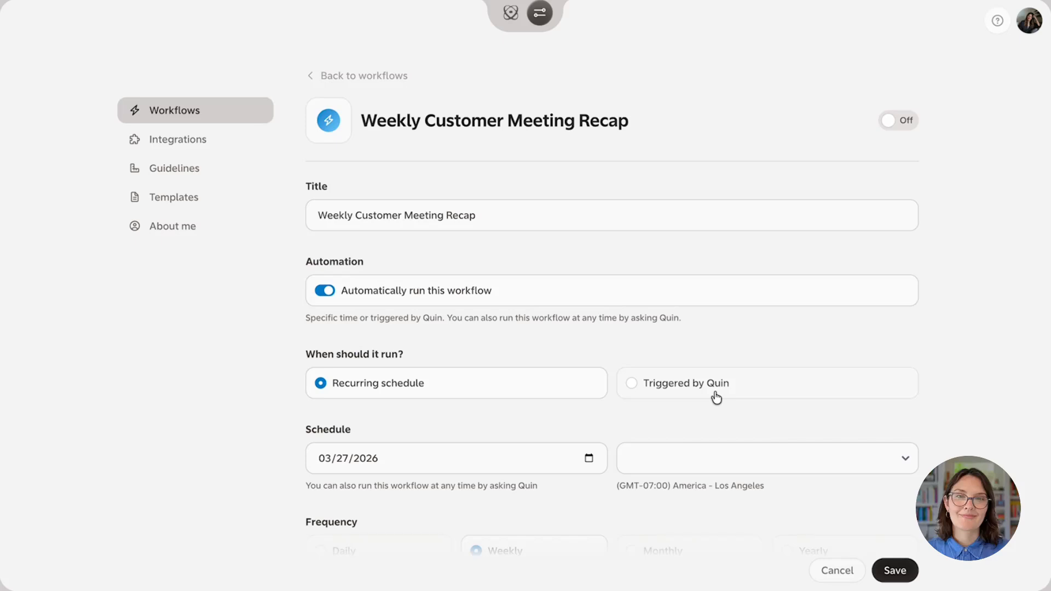
Examine the generated Weekly Customer Meeting Recap workflow's automation, schedule, frequency and full instructions
{"action": "scroll", "coordinate": [717, 398], "scroll_direction": "down", "scroll_amount": 5}
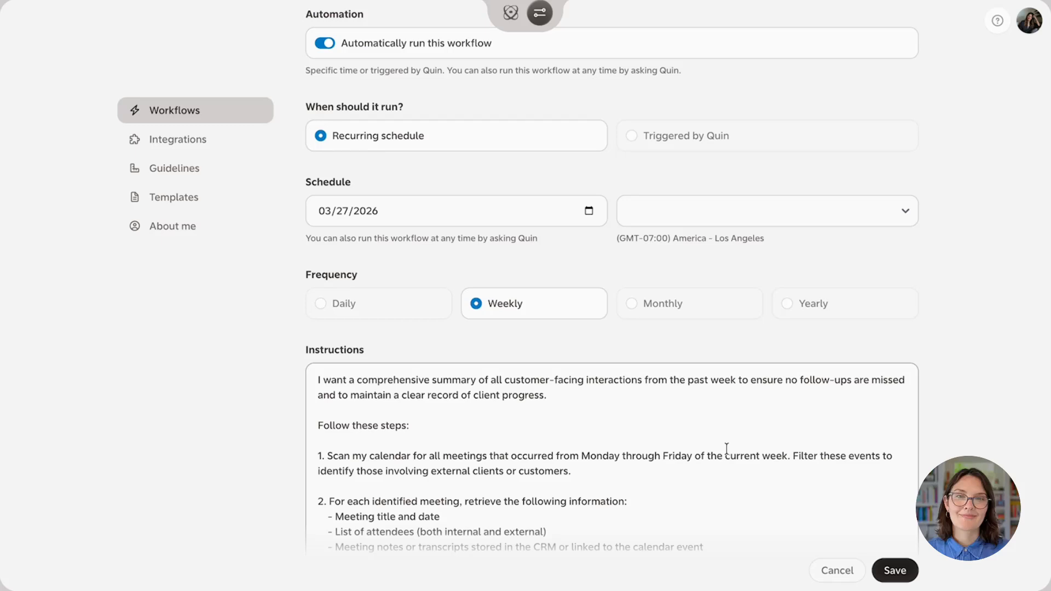
{"action": "scroll", "coordinate": [523, 478], "scroll_direction": "down", "scroll_amount": 2}
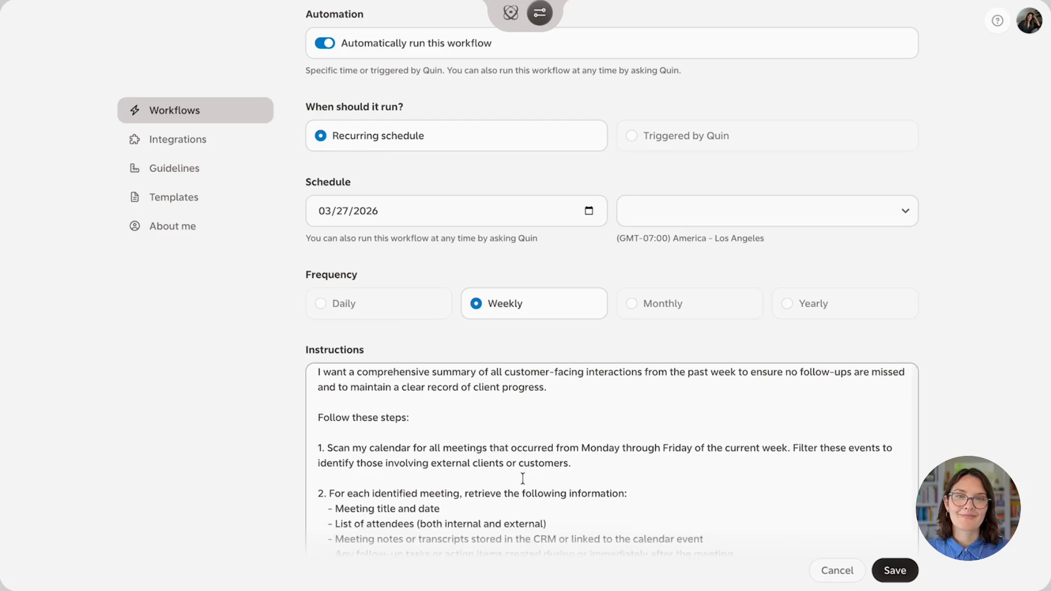
{"action": "scroll", "coordinate": [523, 478], "scroll_direction": "down", "scroll_amount": 3}
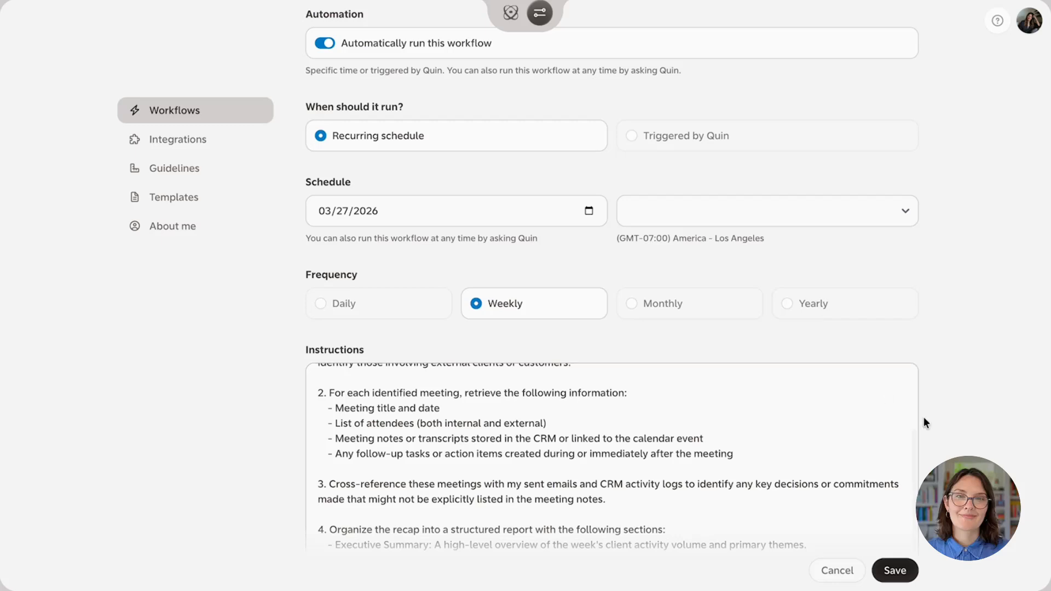
{"action": "scroll", "coordinate": [935, 430], "scroll_direction": "down", "scroll_amount": 2}
{"action": "scroll", "coordinate": [935, 430], "scroll_direction": "down", "scroll_amount": 2}
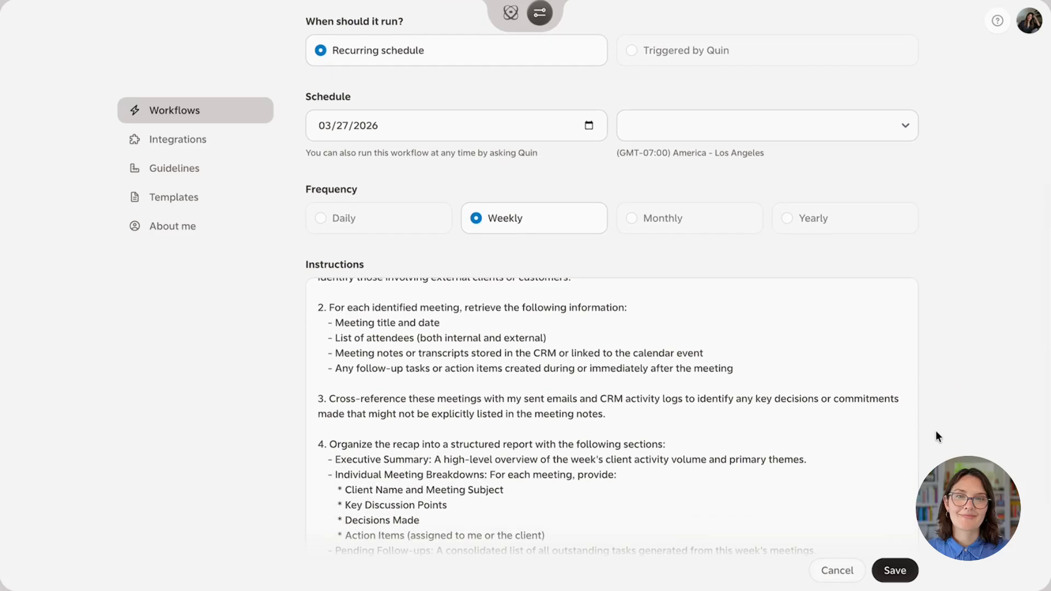
{"action": "scroll", "coordinate": [828, 389], "scroll_direction": "down", "scroll_amount": 3}
{"action": "scroll", "coordinate": [828, 388], "scroll_direction": "down", "scroll_amount": 2}
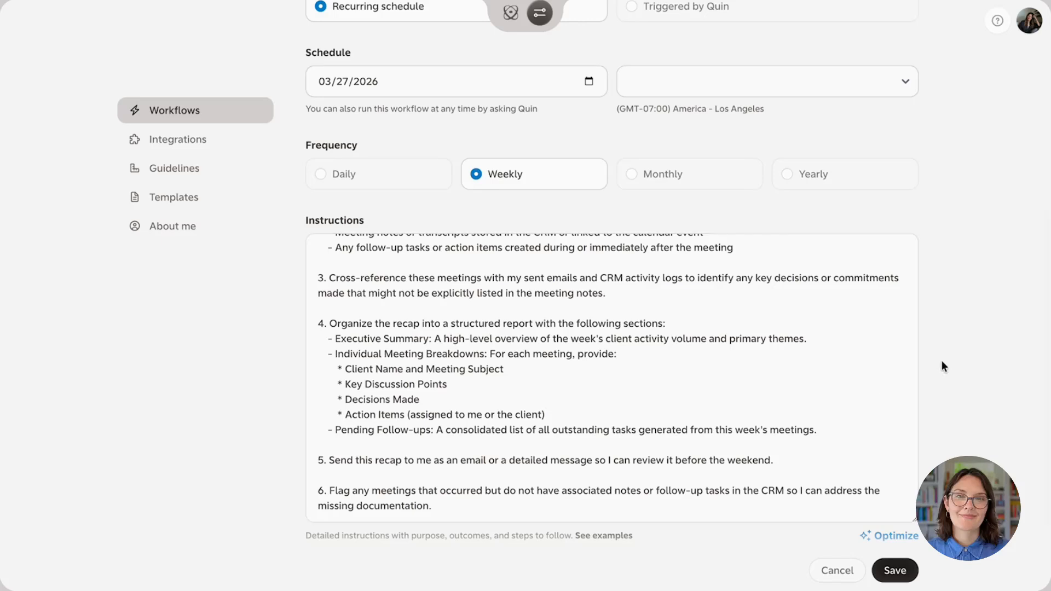
{"action": "scroll", "coordinate": [942, 362], "scroll_direction": "up", "scroll_amount": 4}
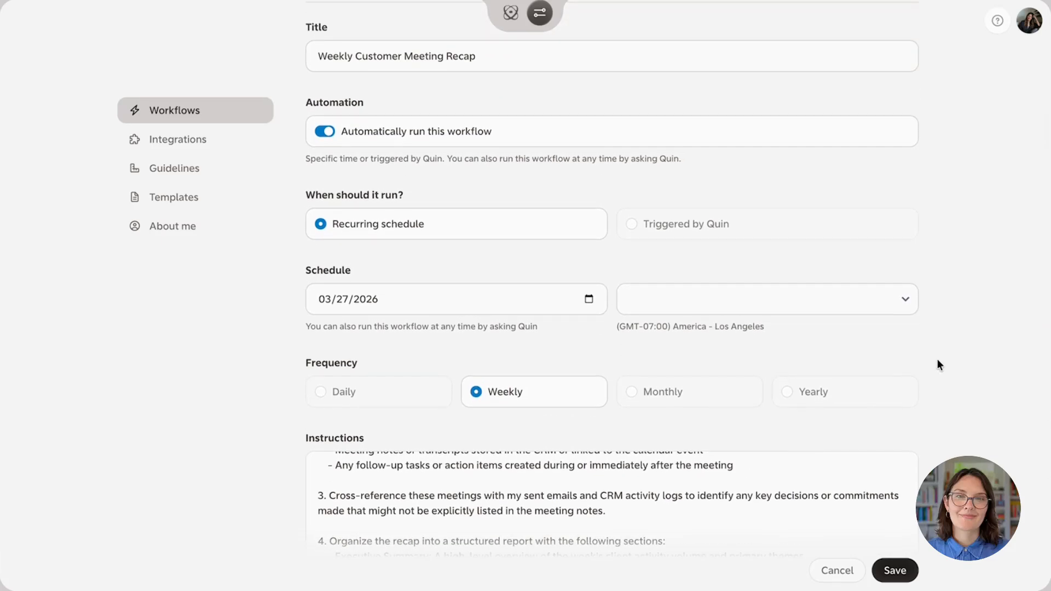
{"action": "scroll", "coordinate": [938, 359], "scroll_direction": "up", "scroll_amount": 1}
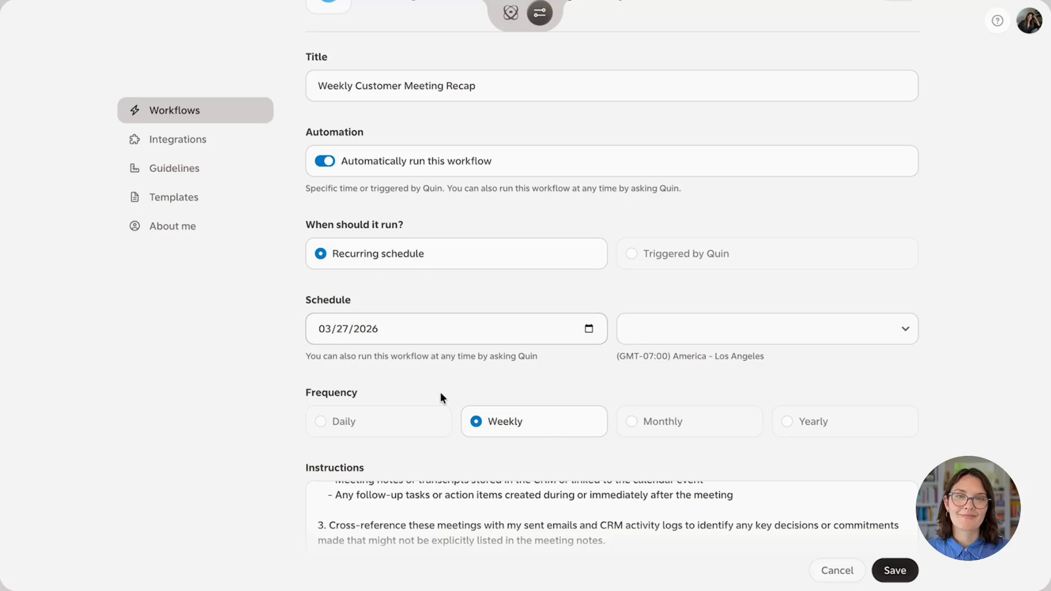
{"action": "scroll", "coordinate": [471, 422], "scroll_direction": "down", "scroll_amount": 1}
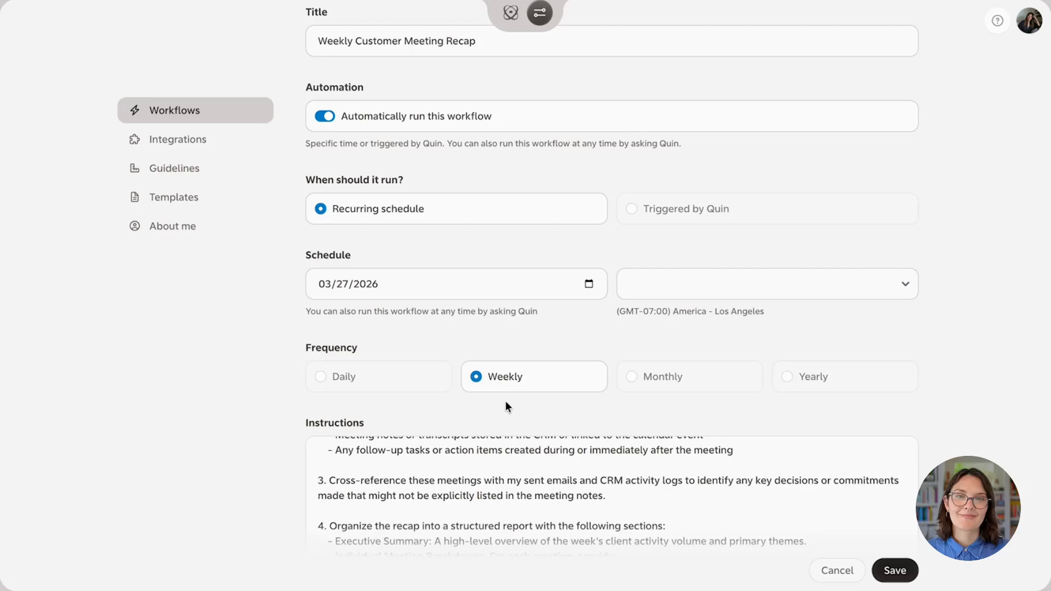
{"action": "scroll", "coordinate": [505, 401], "scroll_direction": "down", "scroll_amount": 5}
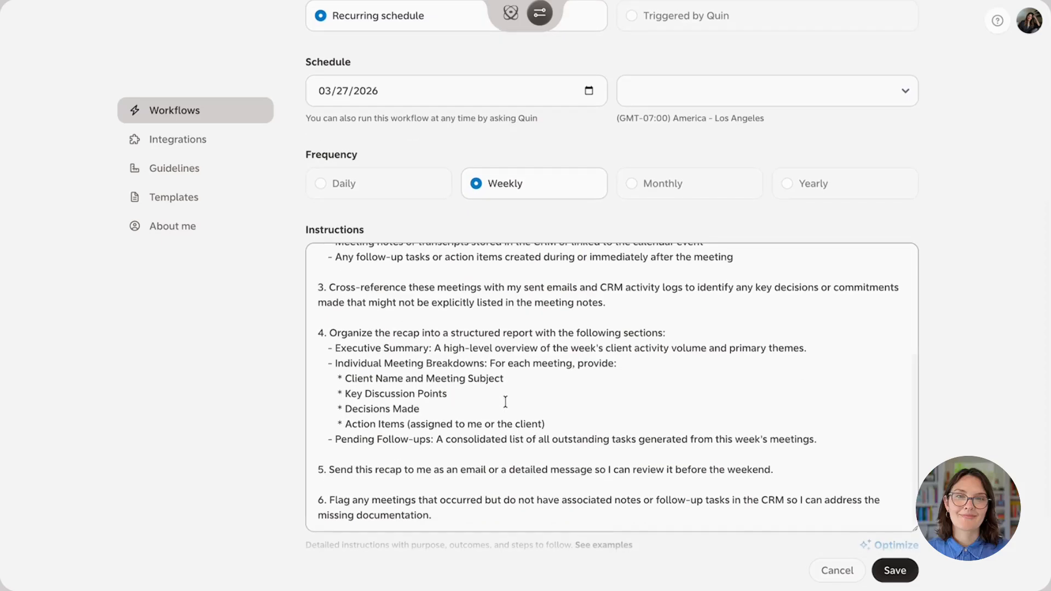
{"action": "scroll", "coordinate": [504, 401], "scroll_direction": "up", "scroll_amount": 4}
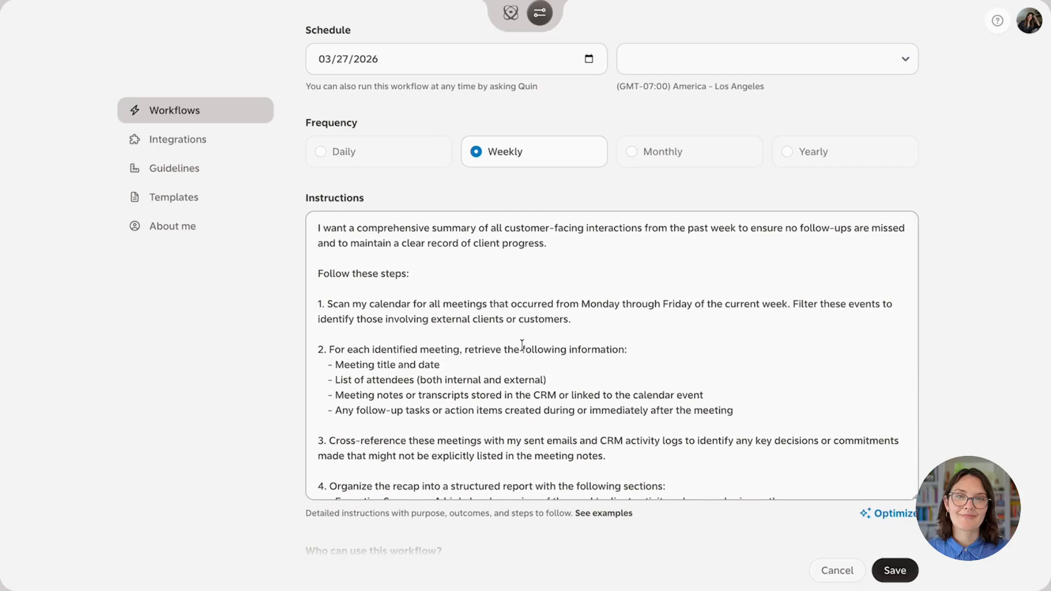
{"action": "scroll", "coordinate": [547, 396], "scroll_direction": "down", "scroll_amount": 4}
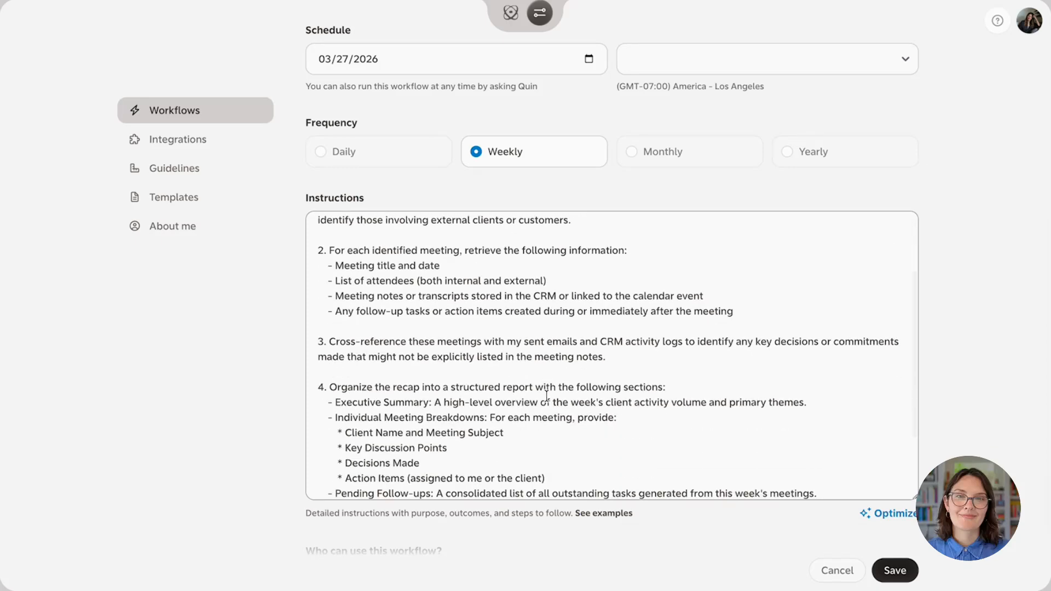
{"action": "scroll", "coordinate": [743, 340], "scroll_direction": "down", "scroll_amount": 2}
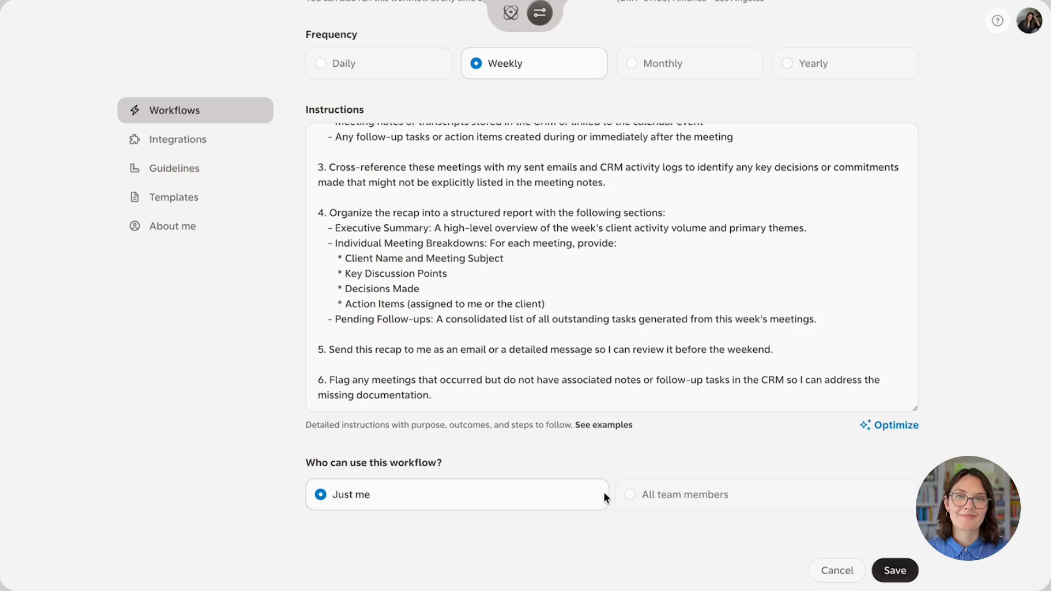
Try making the workflow required for all team members, and return its access to Just me
{"action": "left_click", "coordinate": [633, 493]}
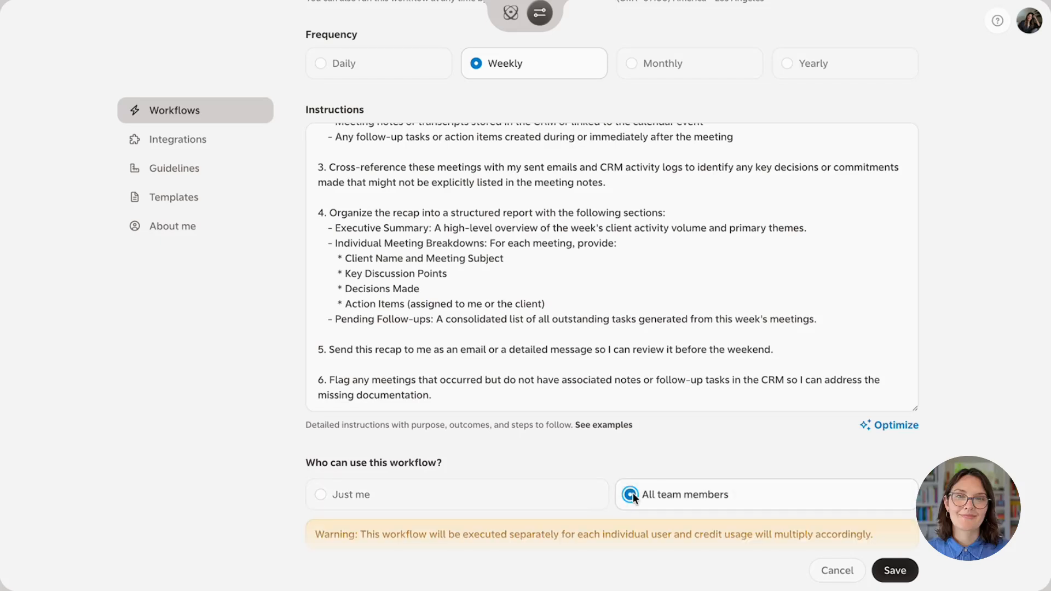
{"action": "scroll", "coordinate": [633, 494], "scroll_direction": "down", "scroll_amount": 2}
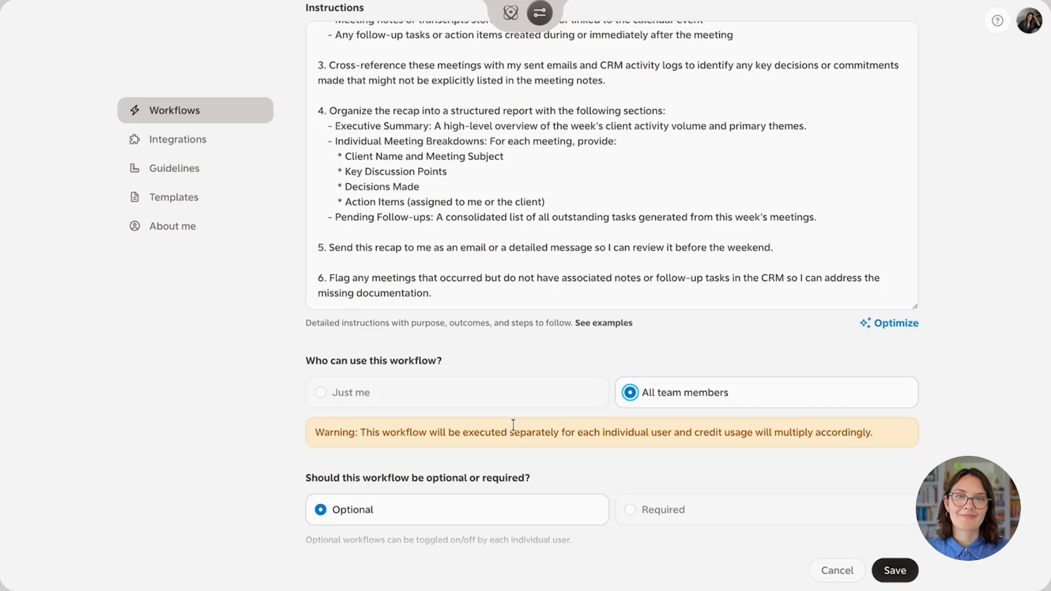
{"action": "scroll", "coordinate": [595, 430], "scroll_direction": "down", "scroll_amount": 1}
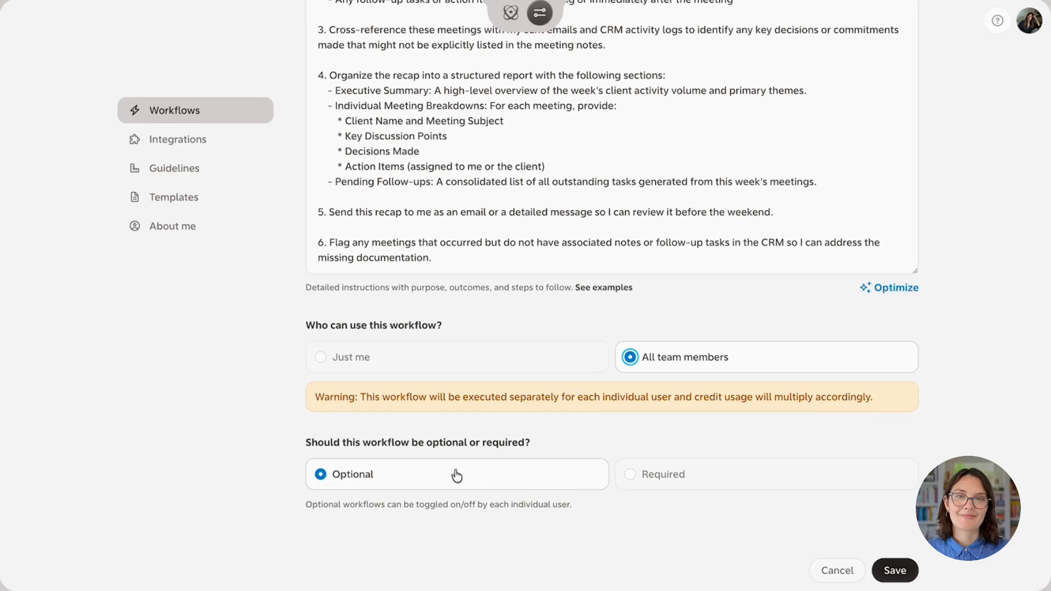
{"action": "left_click", "coordinate": [661, 478]}
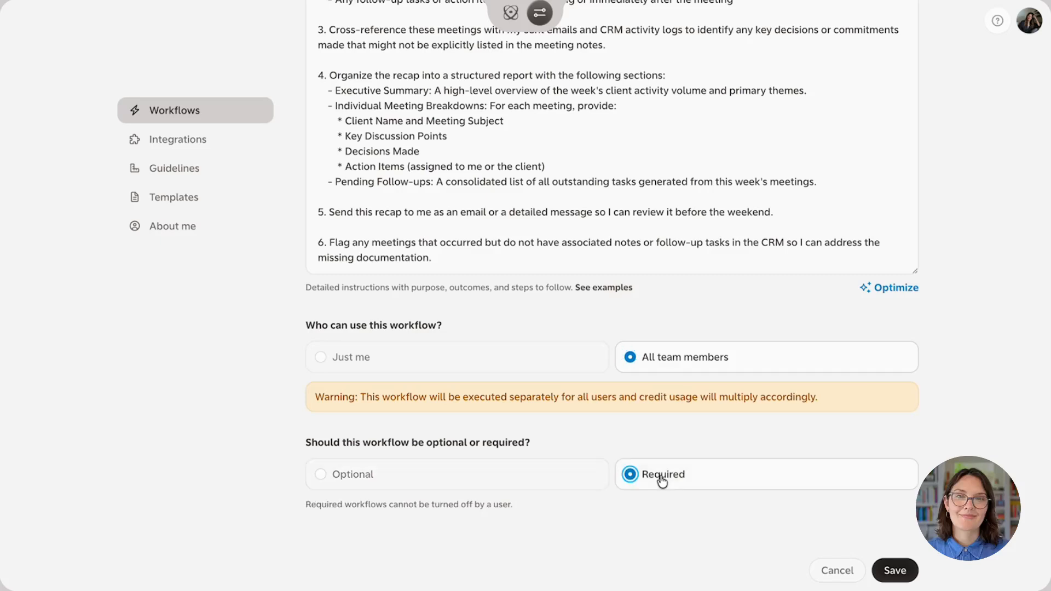
{"action": "left_click", "coordinate": [496, 362]}
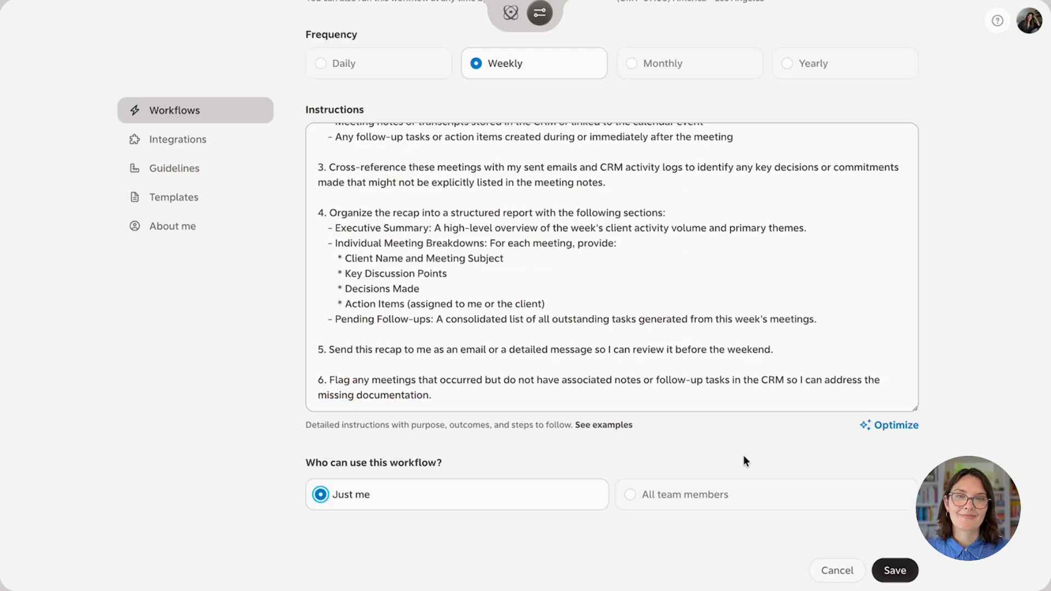
Save the weekly customer meeting recap workflow and browse the most popular ready-made workflows under Discover
{"action": "left_click", "coordinate": [901, 573]}
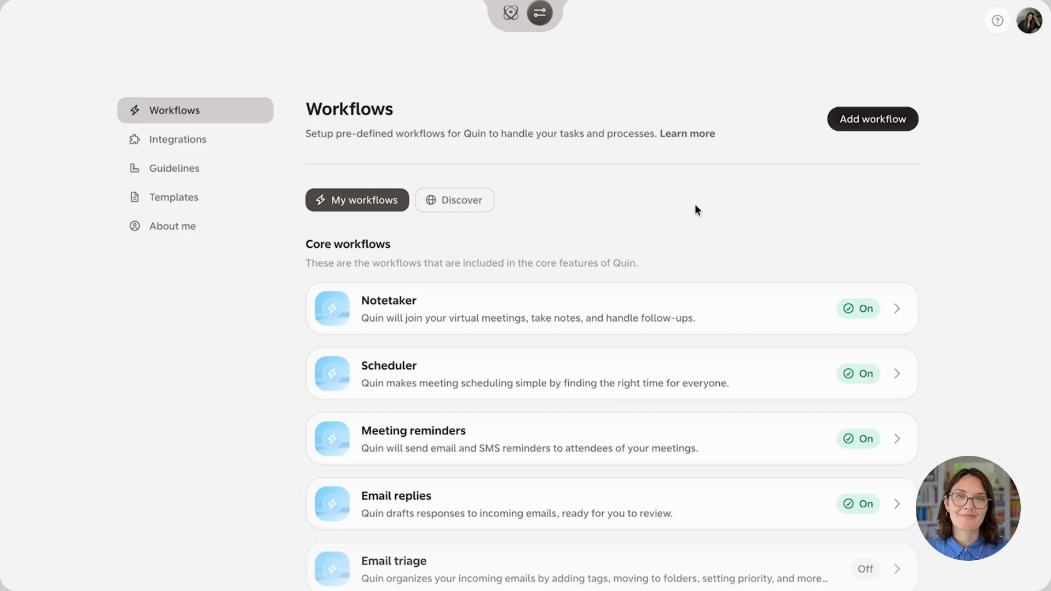
{"action": "left_click", "coordinate": [463, 200]}
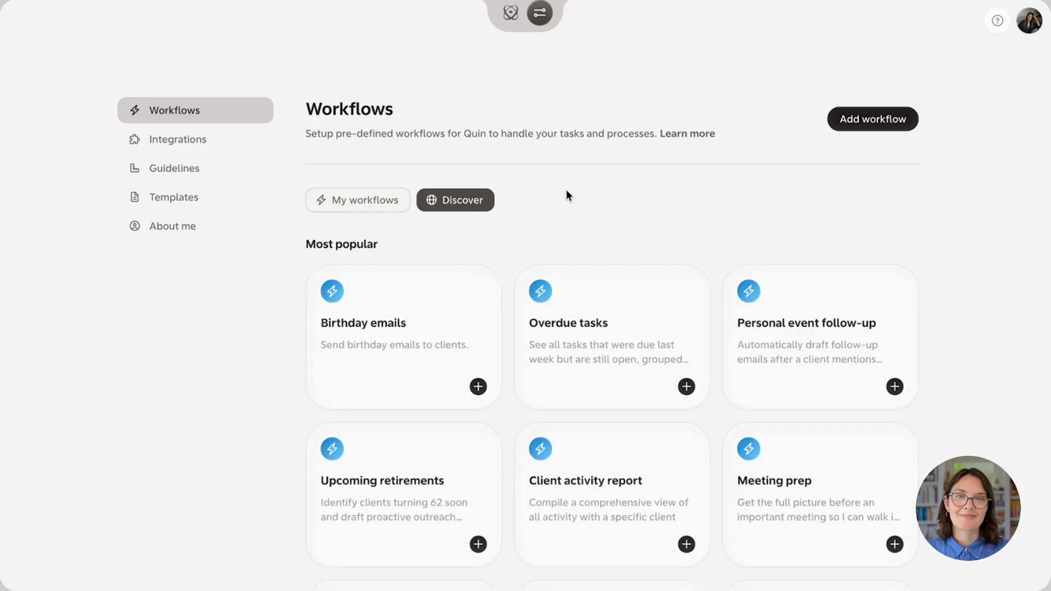
{"action": "scroll", "coordinate": [567, 191], "scroll_direction": "down", "scroll_amount": 1}
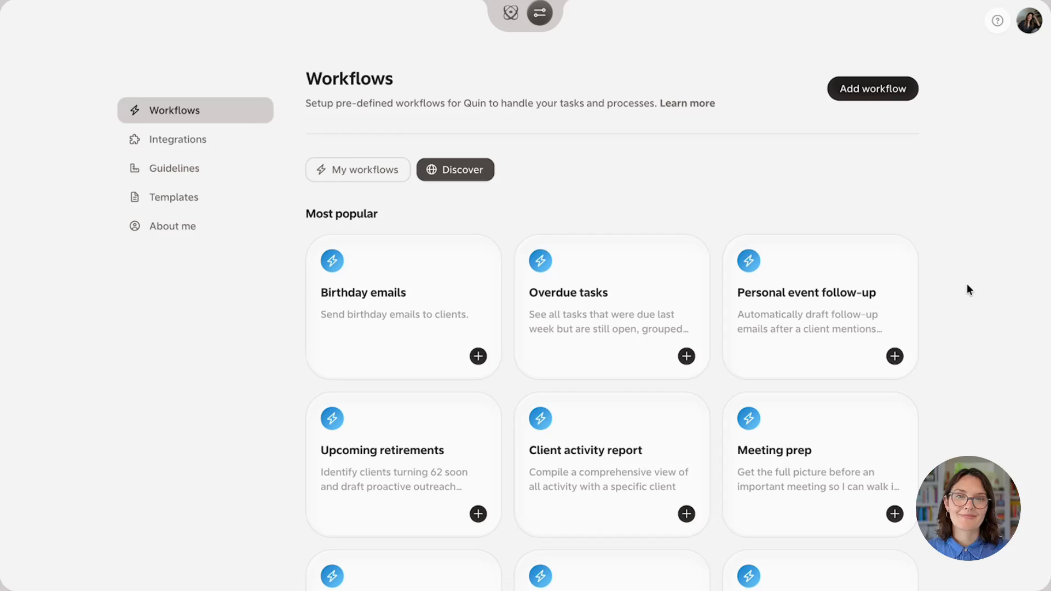
{"action": "scroll", "coordinate": [964, 303], "scroll_direction": "down", "scroll_amount": 2}
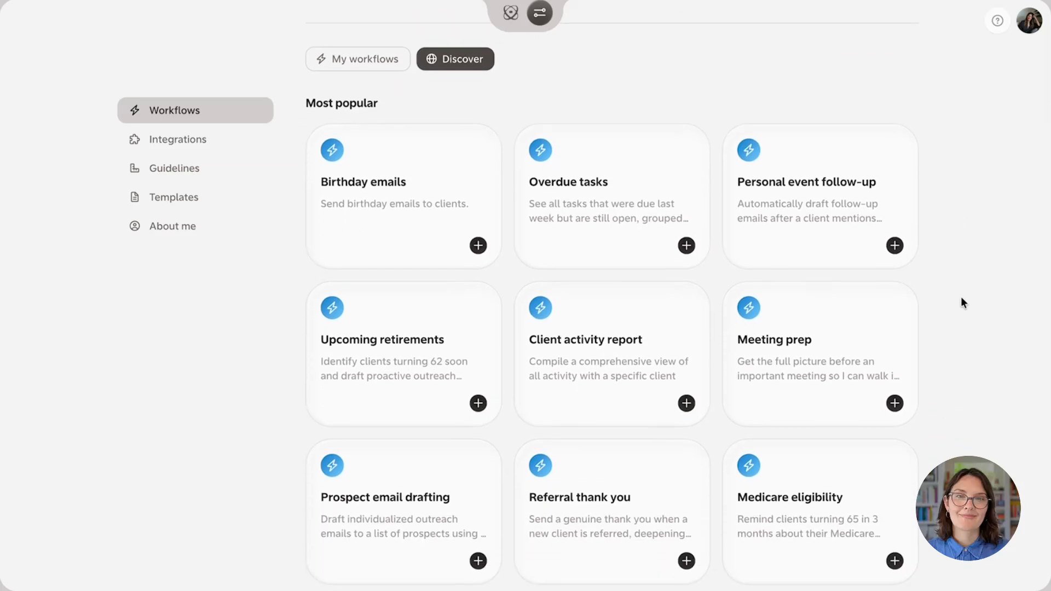
{"action": "scroll", "coordinate": [969, 338], "scroll_direction": "down", "scroll_amount": 1}
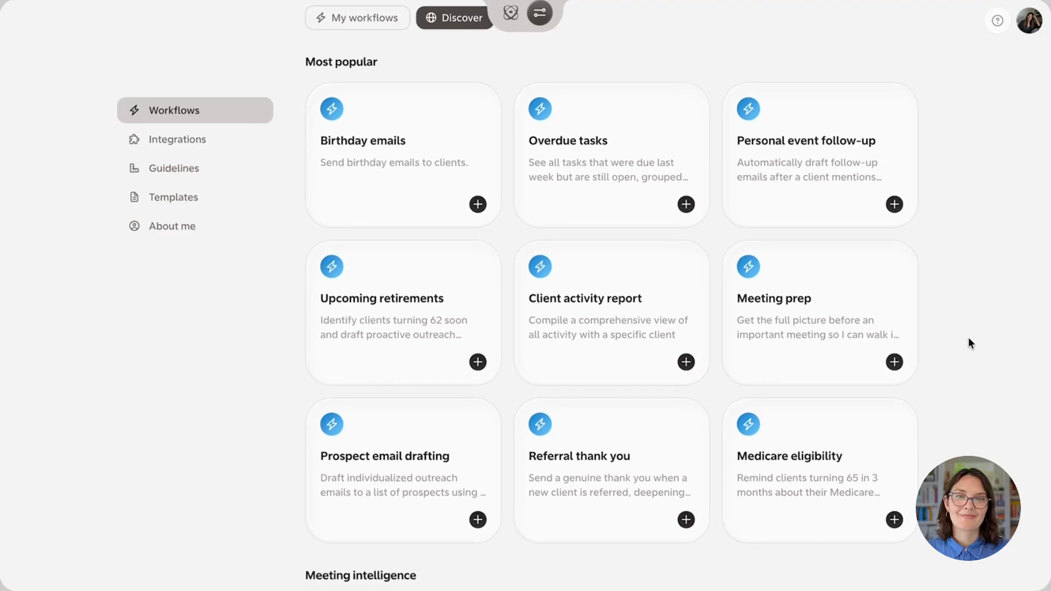
{"action": "scroll", "coordinate": [968, 343], "scroll_direction": "down", "scroll_amount": 1}
{"action": "scroll", "coordinate": [968, 338], "scroll_direction": "down", "scroll_amount": 3}
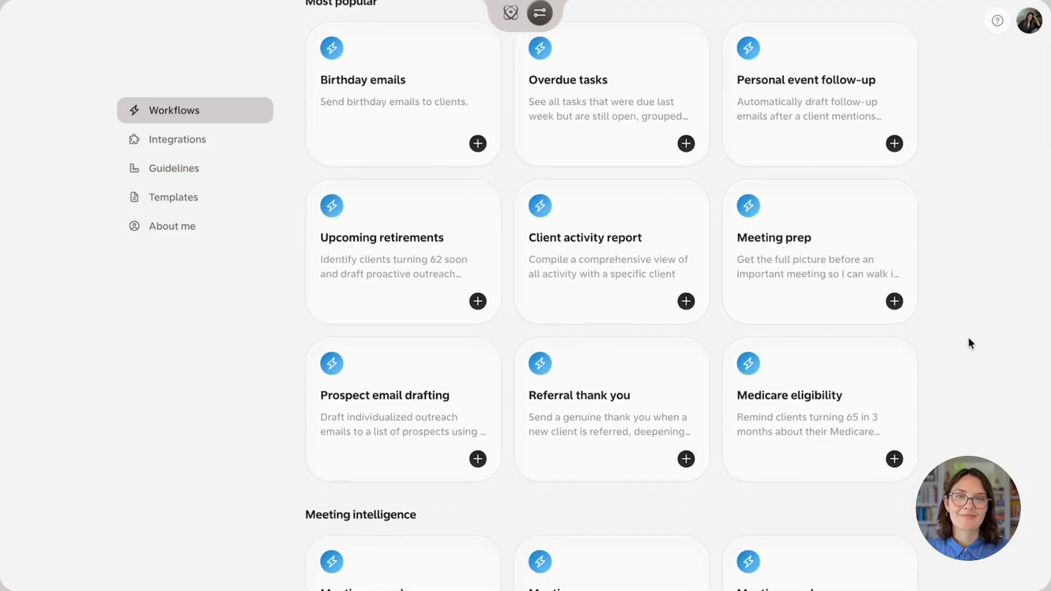
{"action": "scroll", "coordinate": [969, 338], "scroll_direction": "down", "scroll_amount": 1}
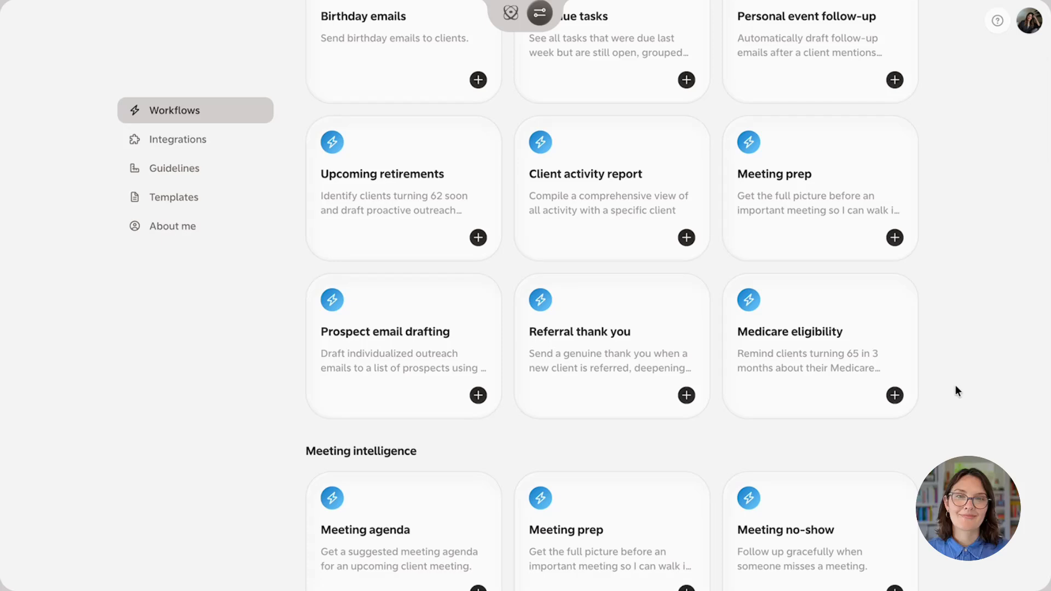
{"action": "scroll", "coordinate": [957, 391], "scroll_direction": "up", "scroll_amount": 5}
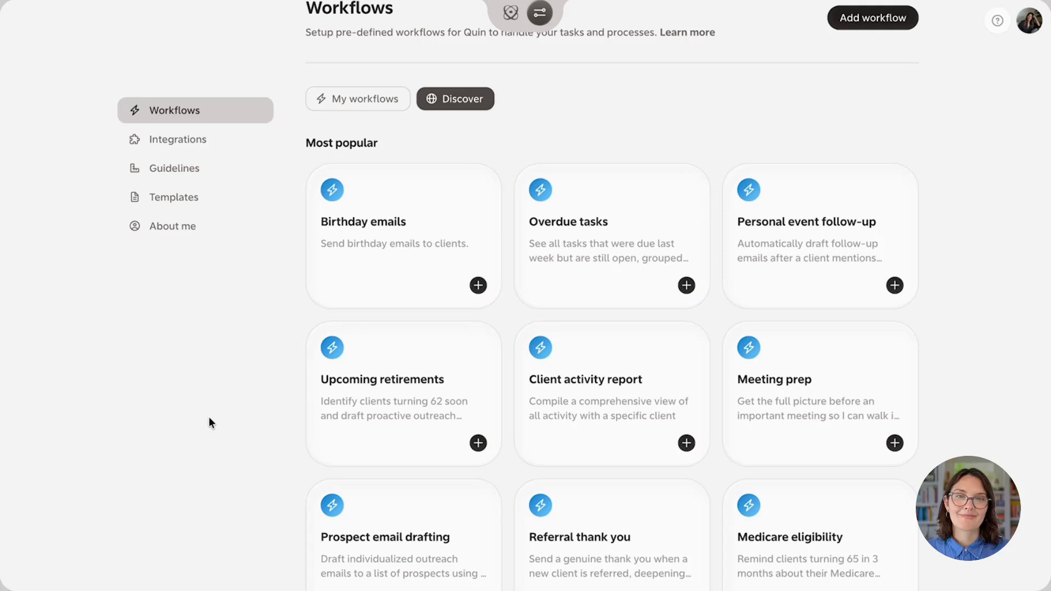
Add the ready-made Birthday emails workflow through its customization form, reviewing its full instructions and saving it with the preset weekly frequency
{"action": "left_click", "coordinate": [388, 260]}
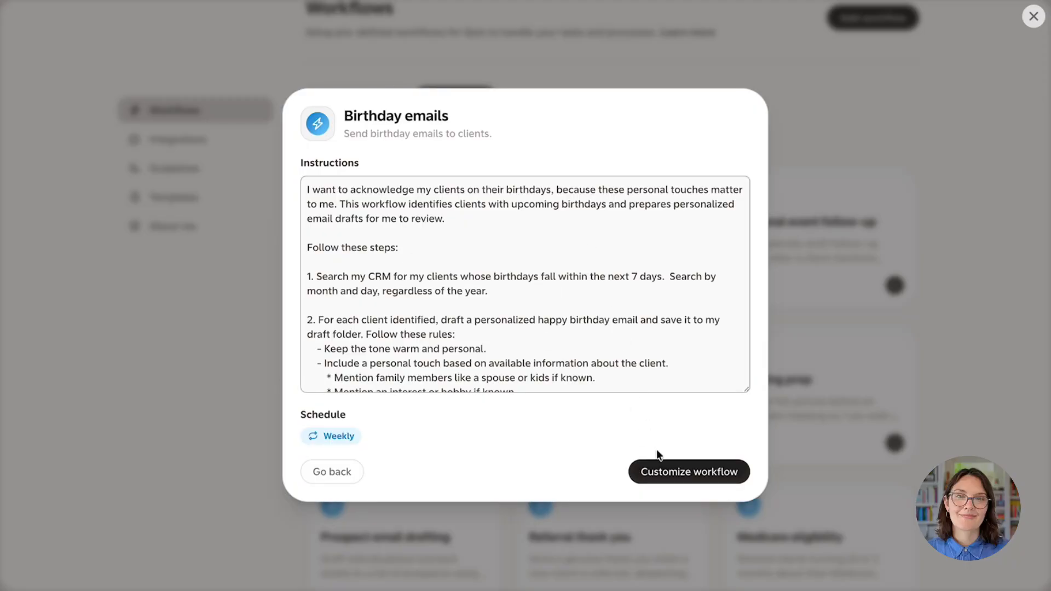
{"action": "left_click", "coordinate": [659, 478]}
{"action": "scroll", "coordinate": [518, 221], "scroll_direction": "down", "scroll_amount": 7}
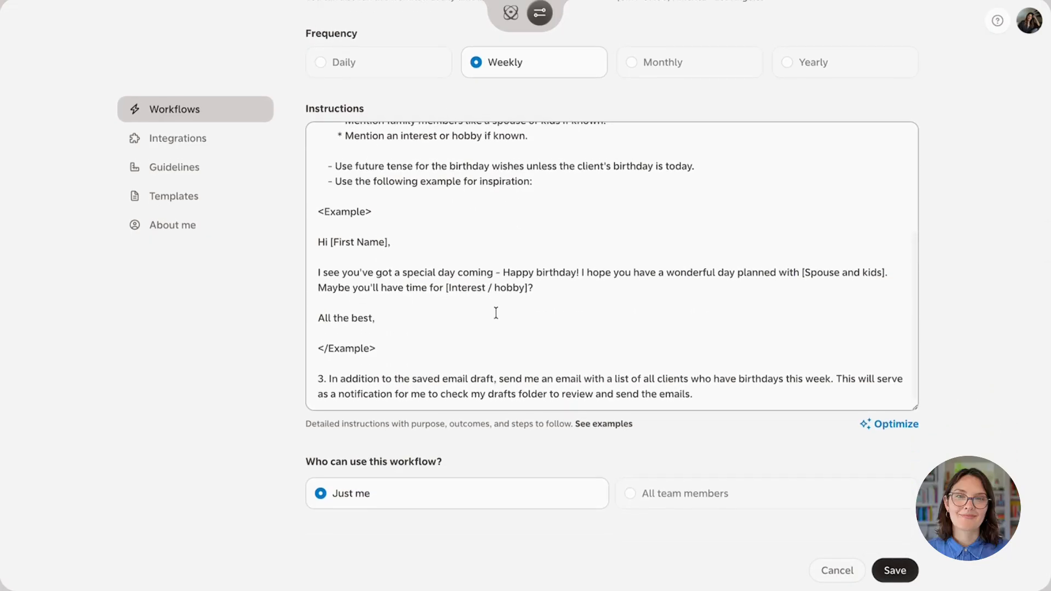
{"action": "scroll", "coordinate": [495, 312], "scroll_direction": "up", "scroll_amount": 5}
{"action": "scroll", "coordinate": [502, 334], "scroll_direction": "up", "scroll_amount": 5}
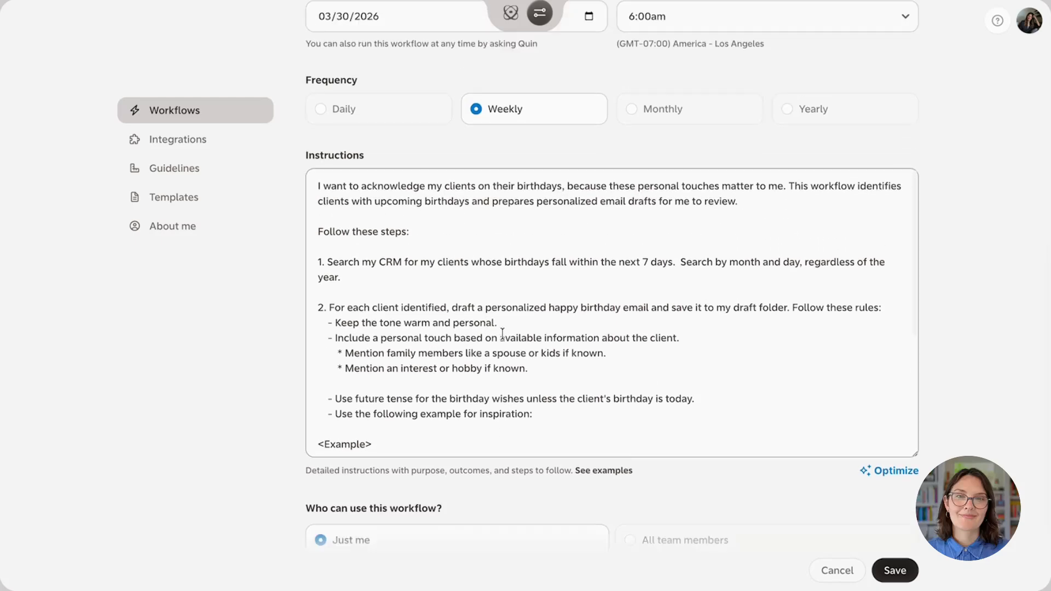
{"action": "scroll", "coordinate": [501, 333], "scroll_direction": "down", "scroll_amount": 4}
{"action": "scroll", "coordinate": [261, 414], "scroll_direction": "down", "scroll_amount": 3}
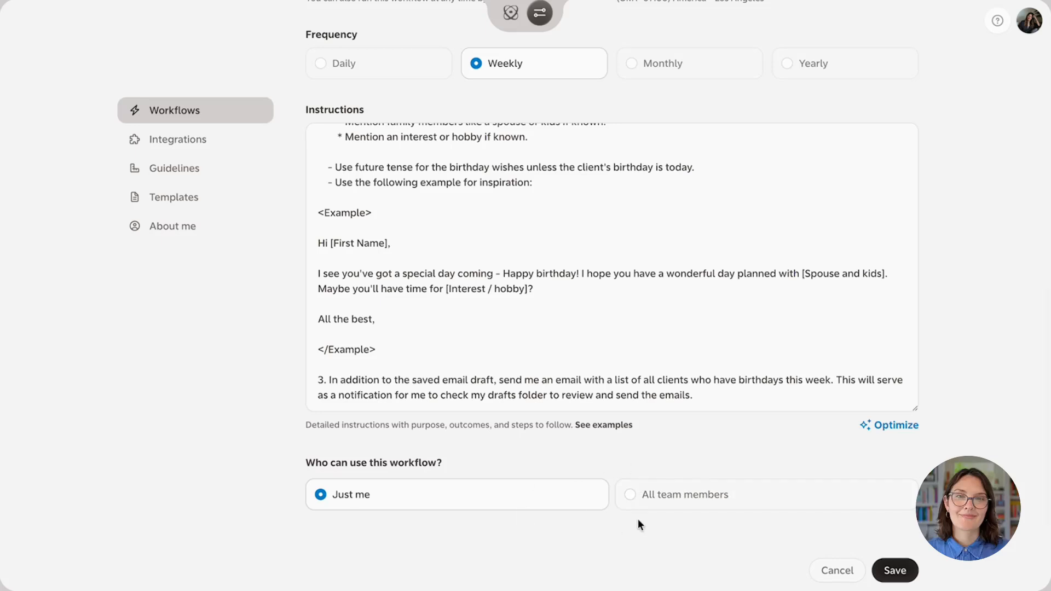
{"action": "left_click", "coordinate": [894, 572]}
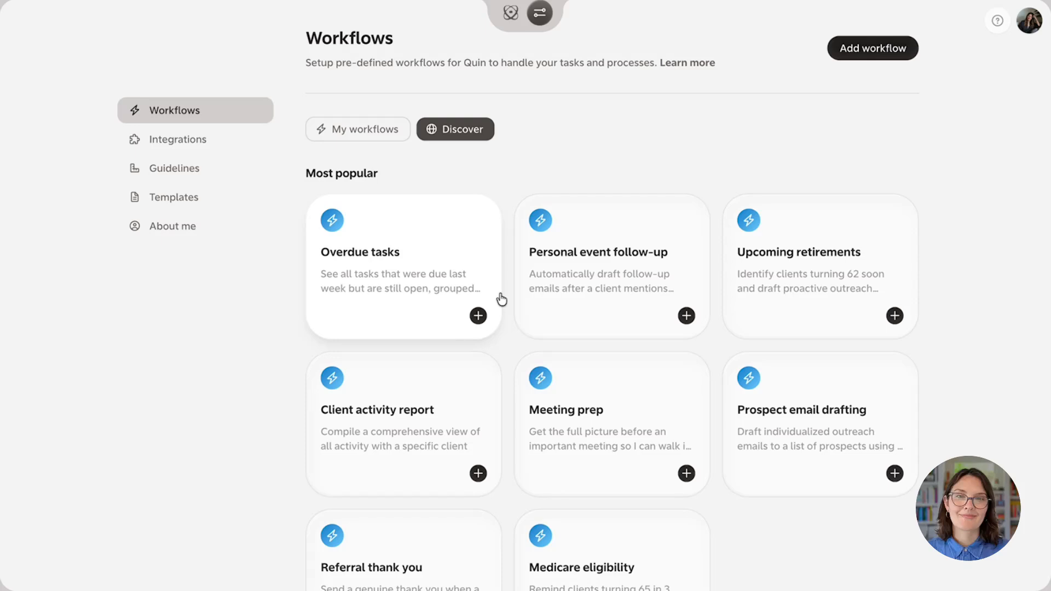
Examine the remaining ready-made workflows in the Most popular, Meeting intelligence and Relationship nurturing categories
{"action": "scroll", "coordinate": [500, 299], "scroll_direction": "down", "scroll_amount": 1}
{"action": "scroll", "coordinate": [247, 385], "scroll_direction": "down", "scroll_amount": 1}
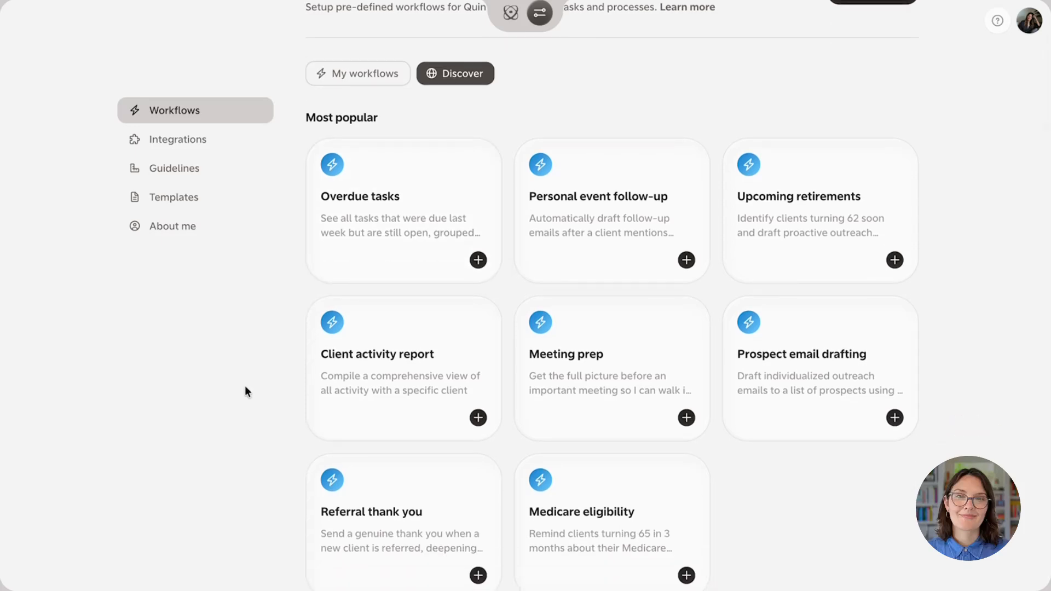
{"action": "scroll", "coordinate": [245, 387], "scroll_direction": "down", "scroll_amount": 1}
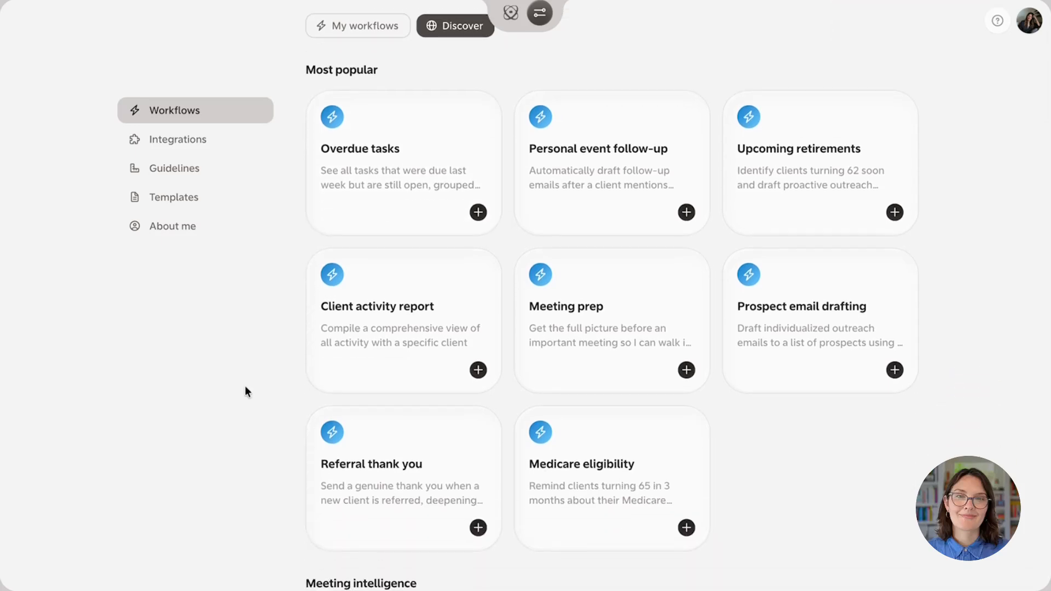
{"action": "scroll", "coordinate": [245, 386], "scroll_direction": "down", "scroll_amount": 1}
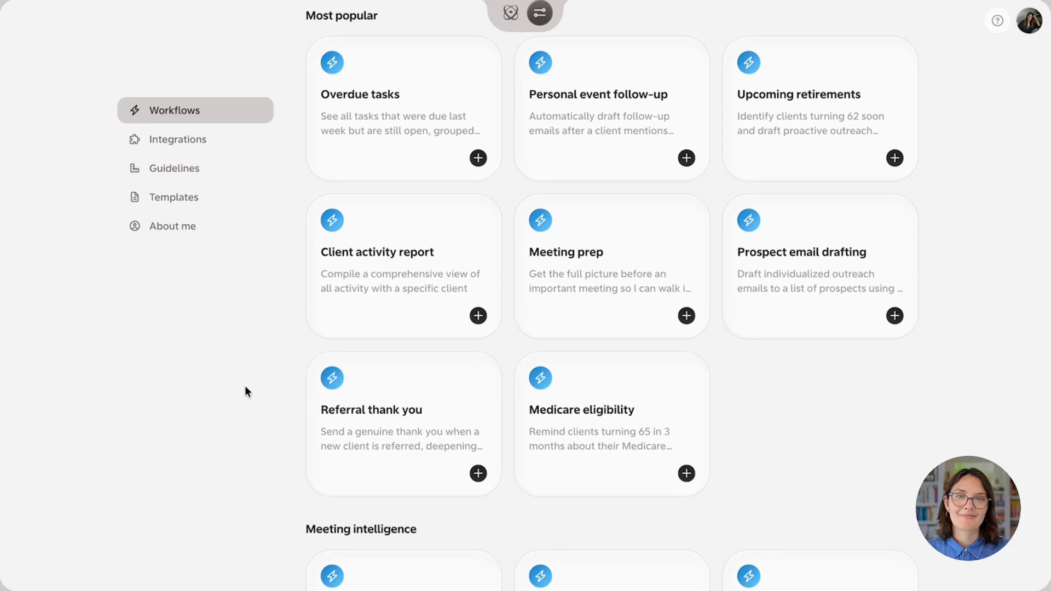
{"action": "scroll", "coordinate": [245, 386], "scroll_direction": "down", "scroll_amount": 1}
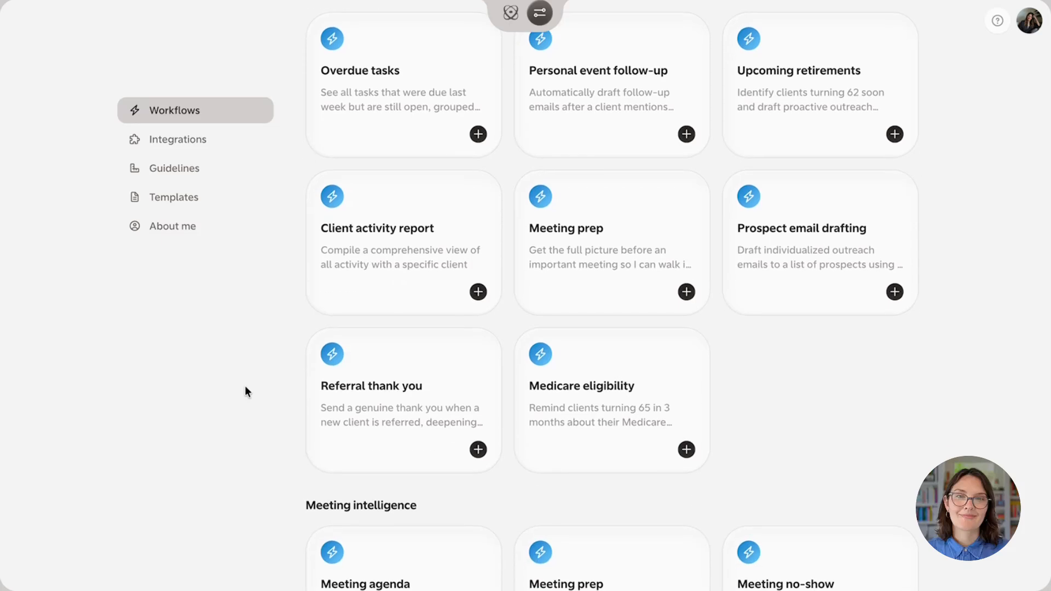
{"action": "scroll", "coordinate": [245, 386], "scroll_direction": "down", "scroll_amount": 1}
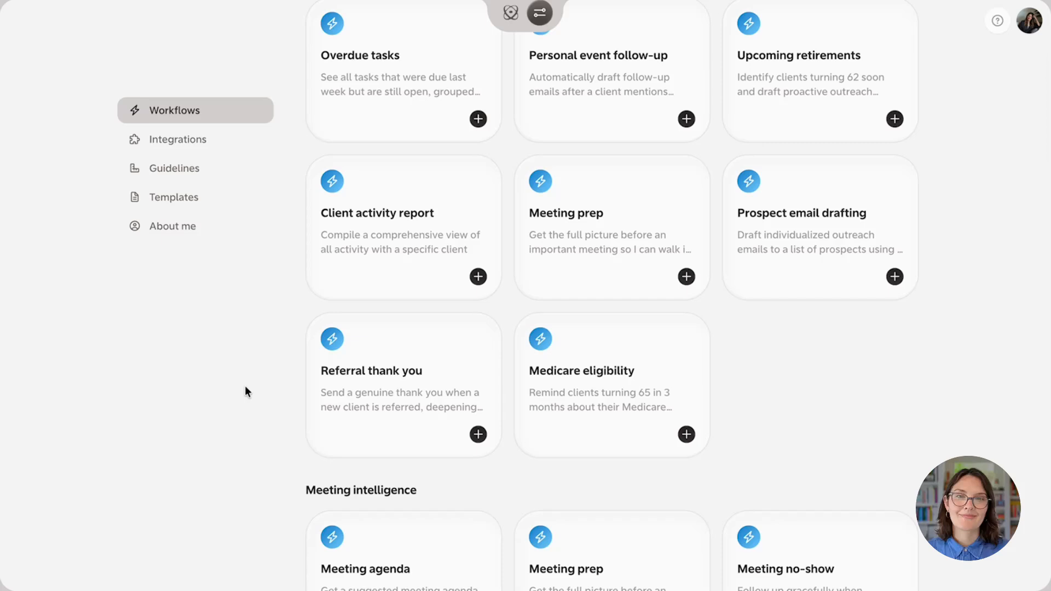
{"action": "scroll", "coordinate": [244, 387], "scroll_direction": "down", "scroll_amount": 2}
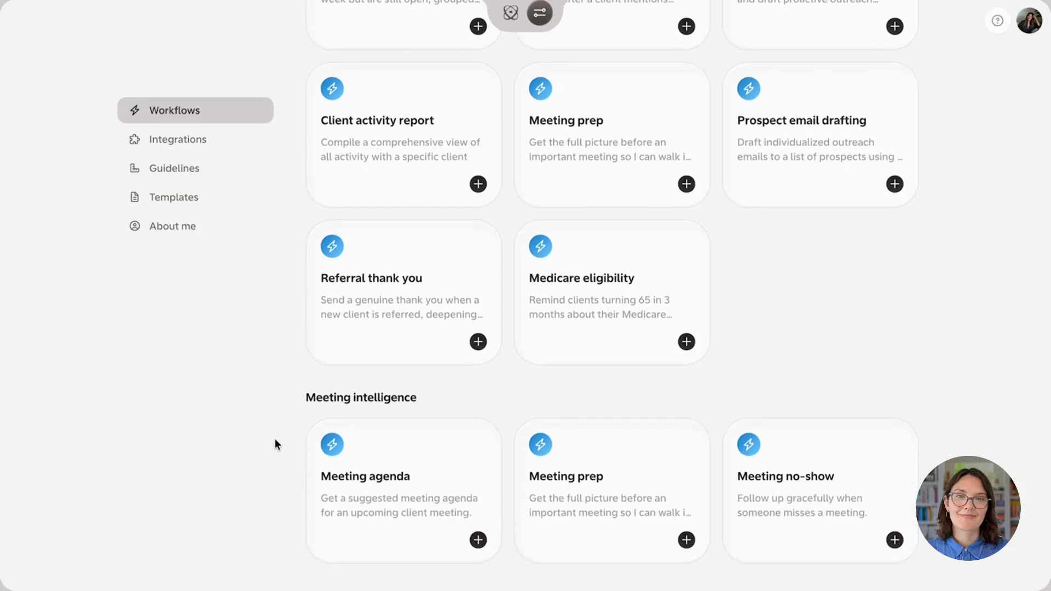
{"action": "scroll", "coordinate": [275, 439], "scroll_direction": "down", "scroll_amount": 3}
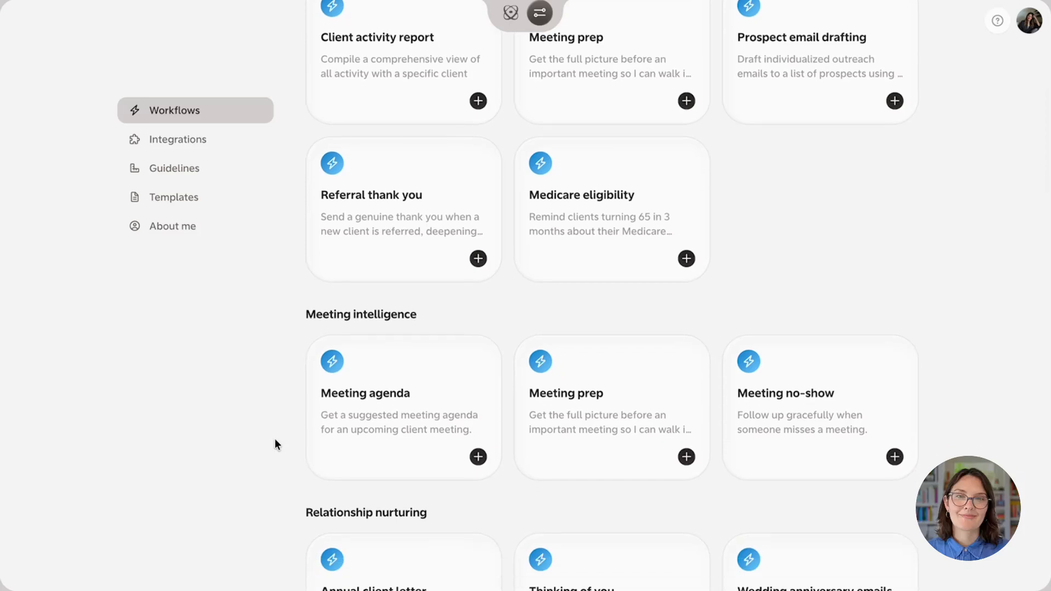
{"action": "scroll", "coordinate": [275, 440], "scroll_direction": "down", "scroll_amount": 2}
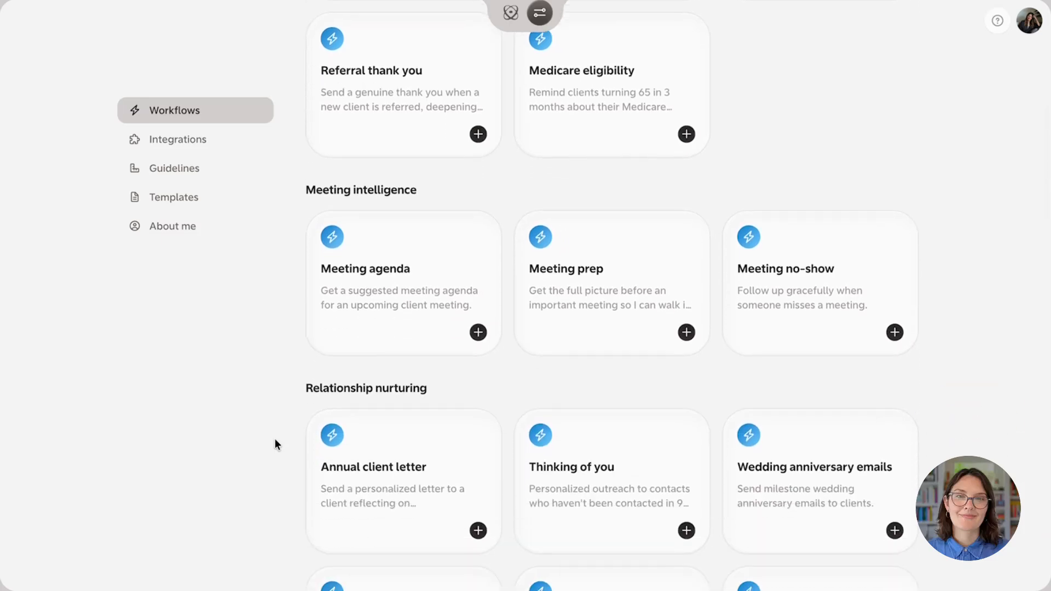
{"action": "scroll", "coordinate": [274, 438], "scroll_direction": "down", "scroll_amount": 1}
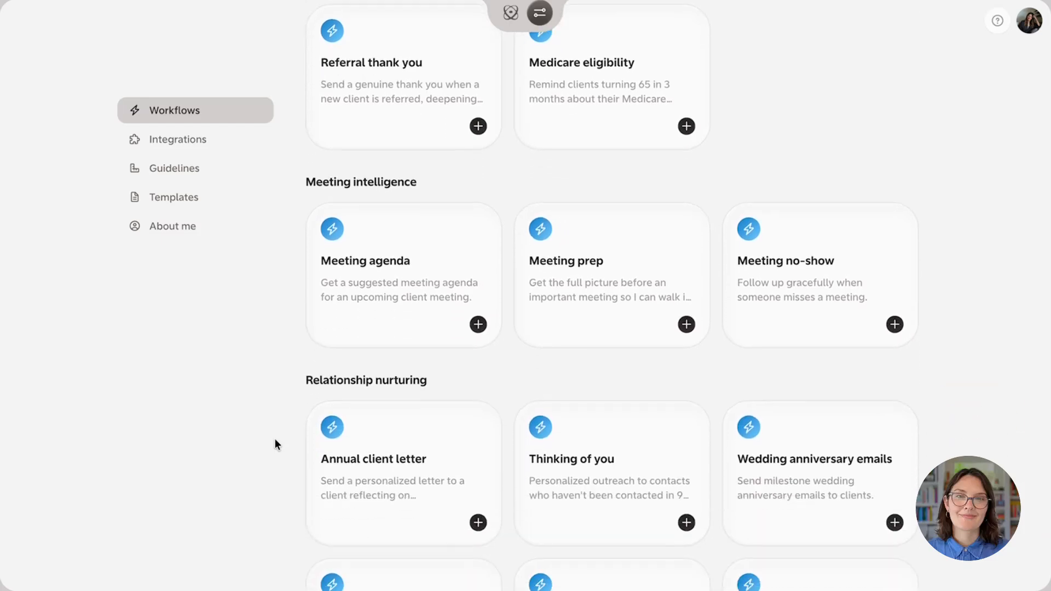